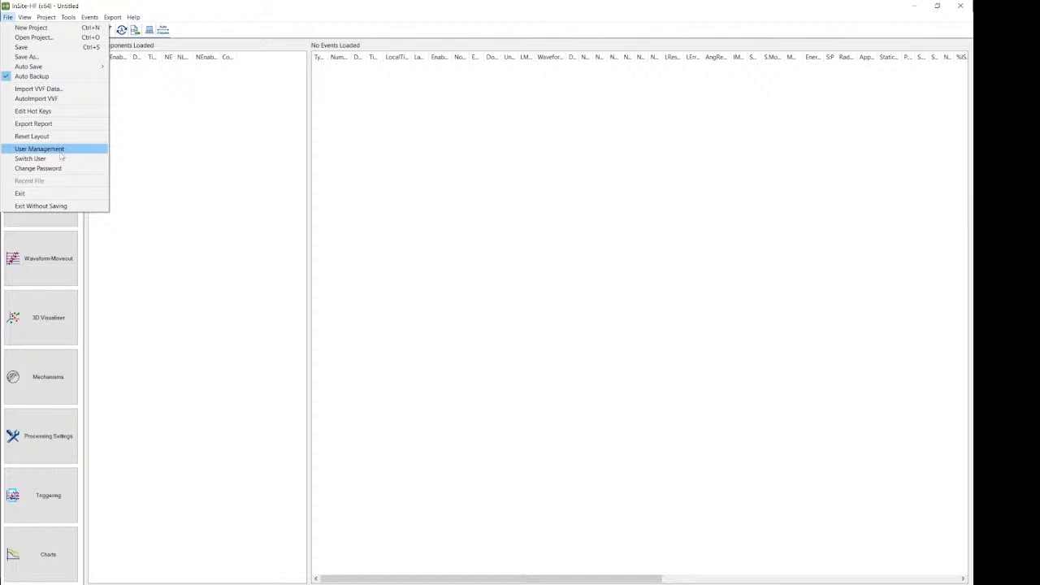
Register a new account with the username "user" and enter and confirm its password in User Management
left_click(39, 149)
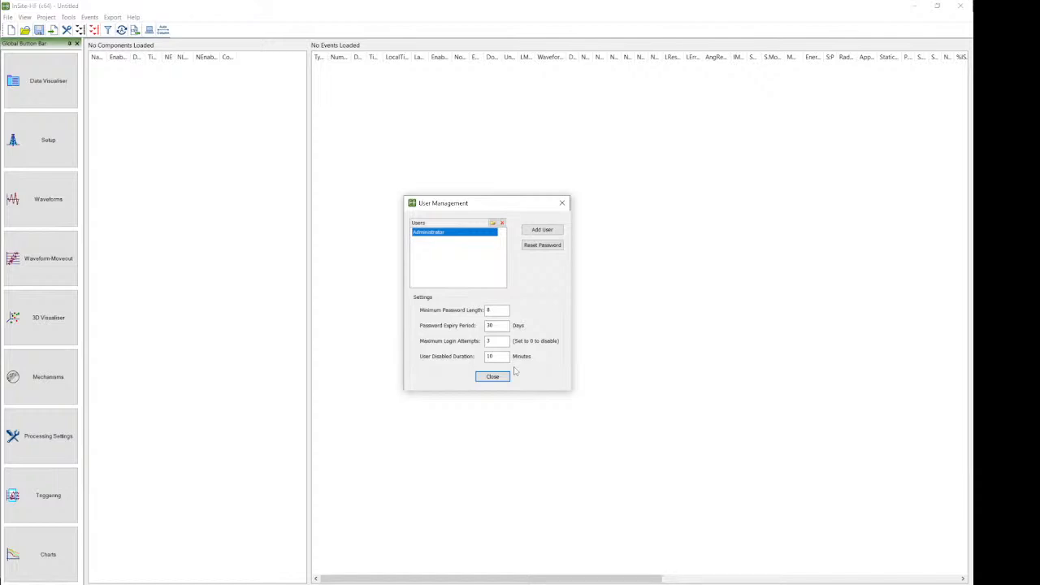
left_click(555, 231)
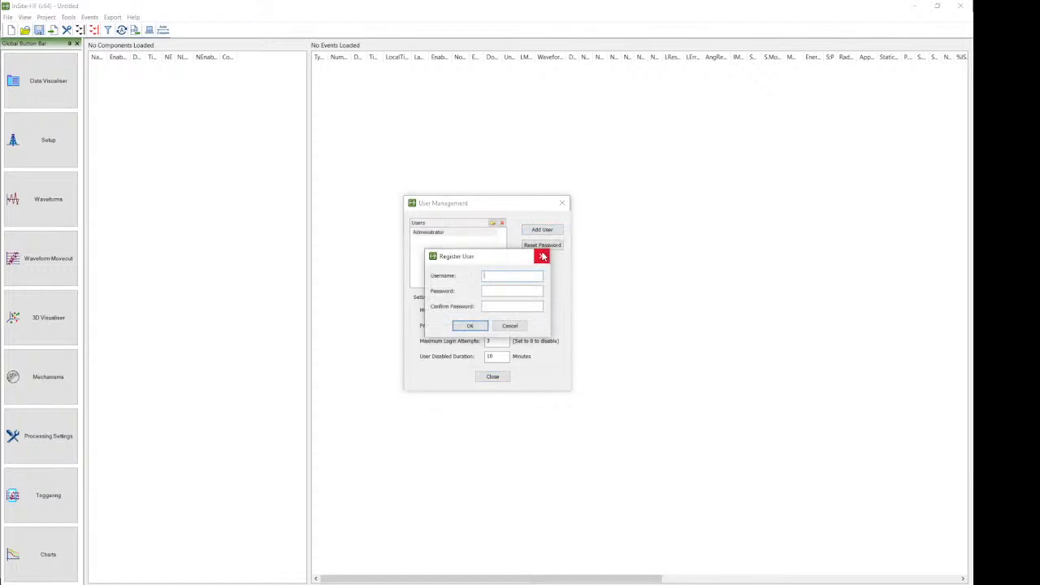
type("user")
type("••")
type("••••••••")
left_click(510, 306)
type("••")
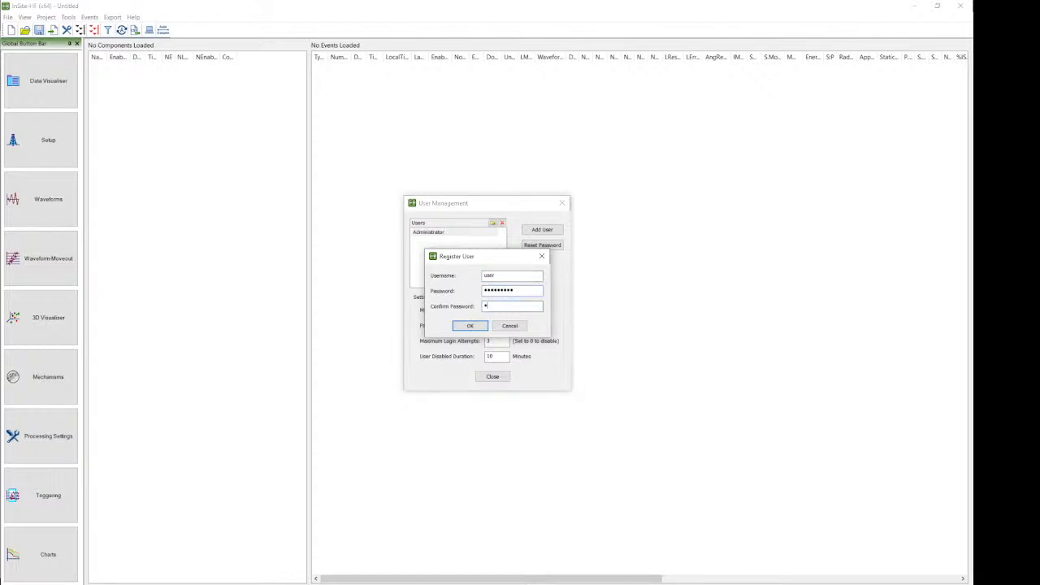
type("••••••••")
left_click(470, 325)
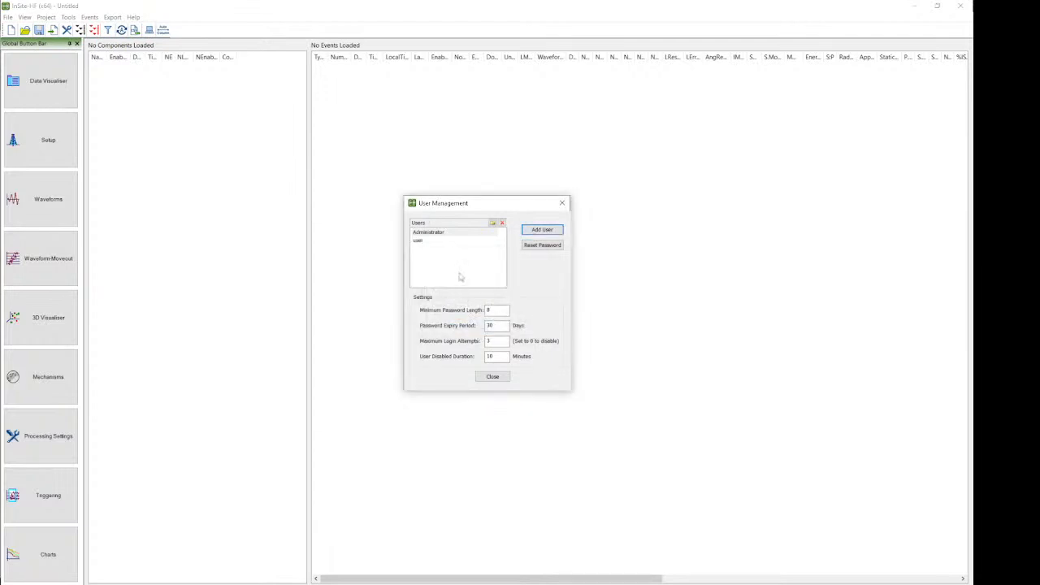
left_click(425, 242)
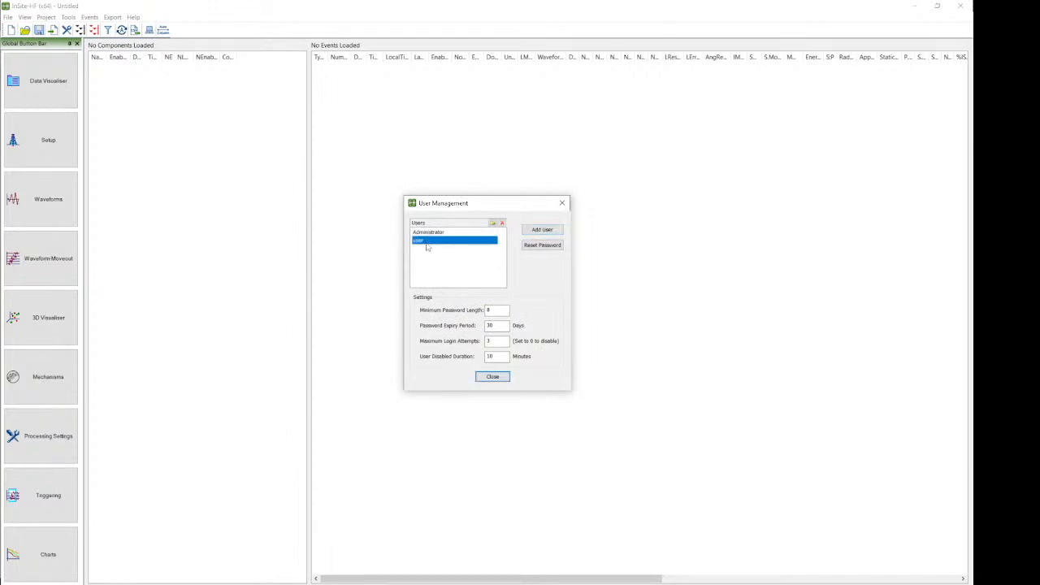
left_click(568, 207)
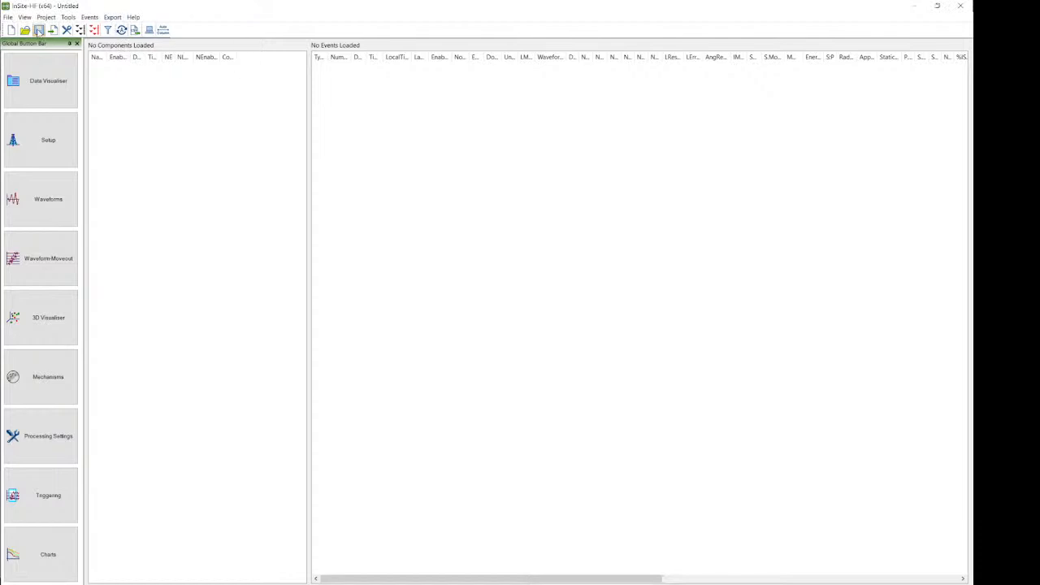
Switch to the account named "user", signing in with its username and account password
left_click(7, 18)
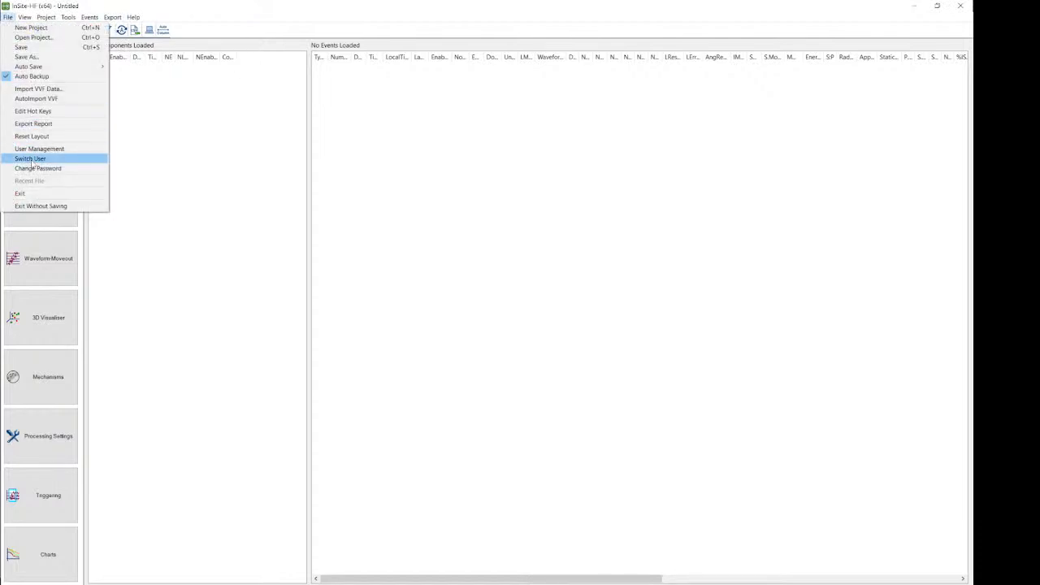
left_click(30, 158)
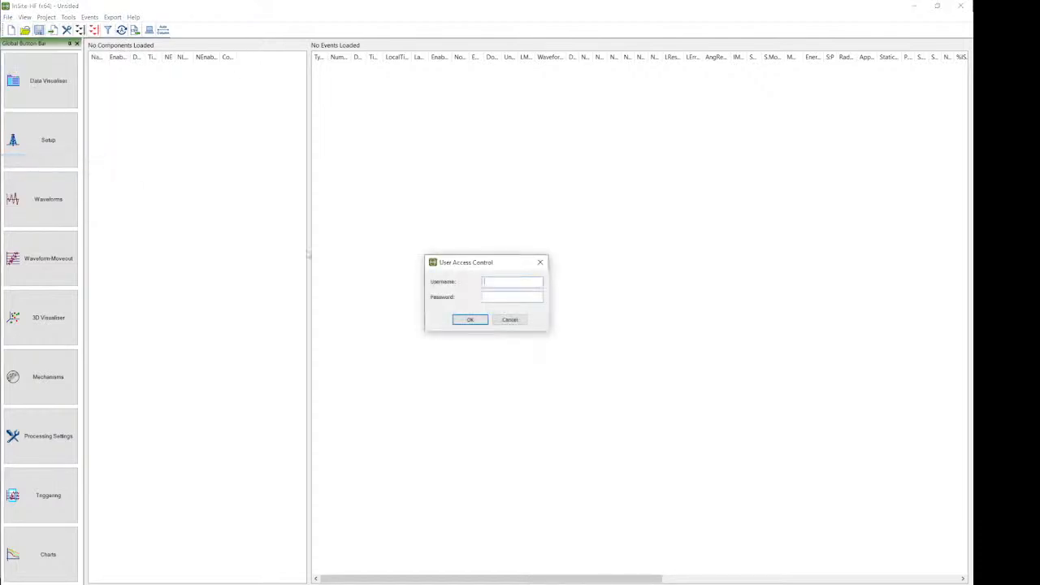
type("user")
left_click(540, 297)
type("*********")
left_click(471, 319)
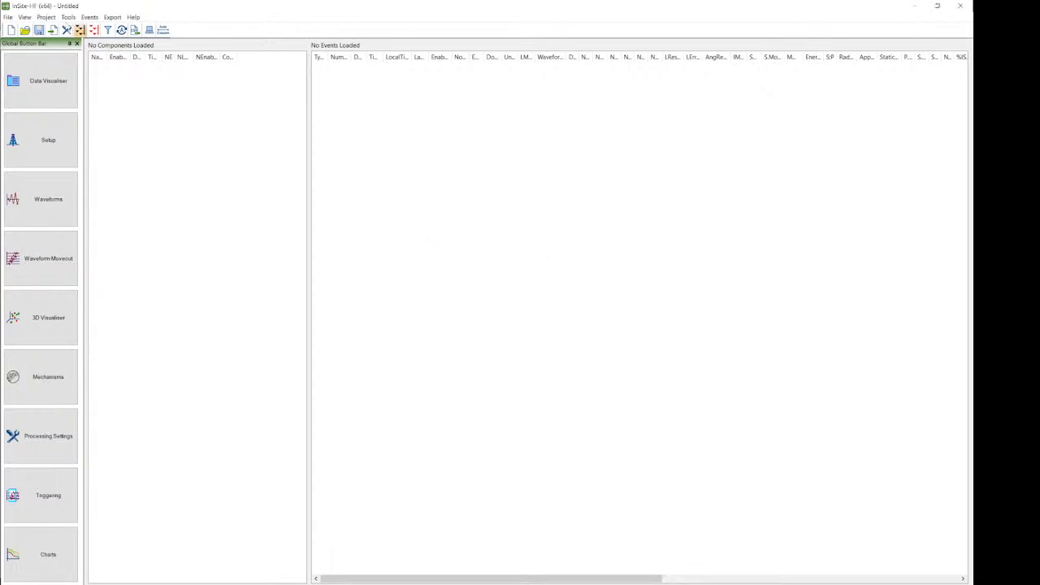
left_click(8, 17)
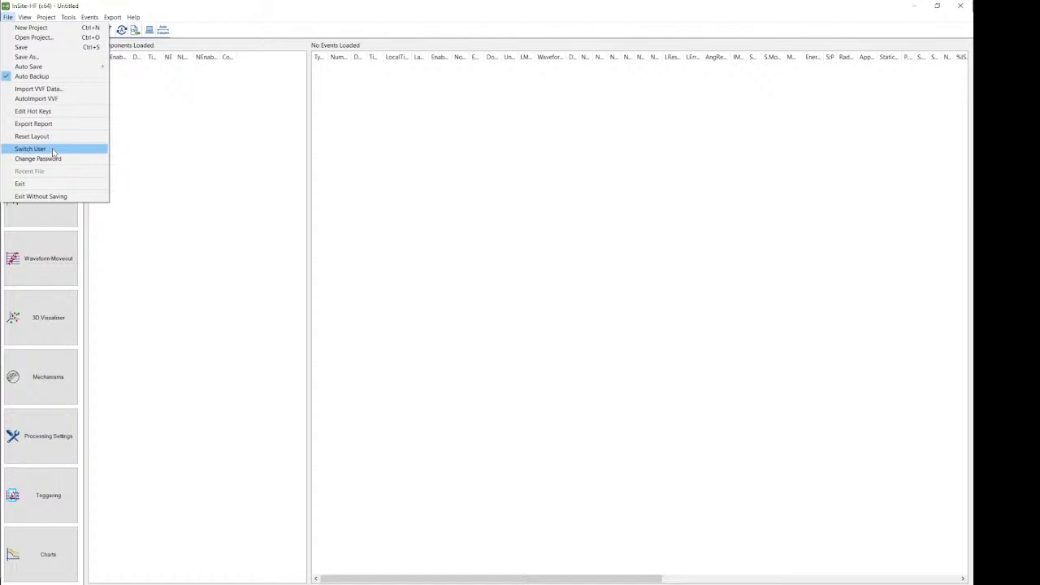
left_click(154, 208)
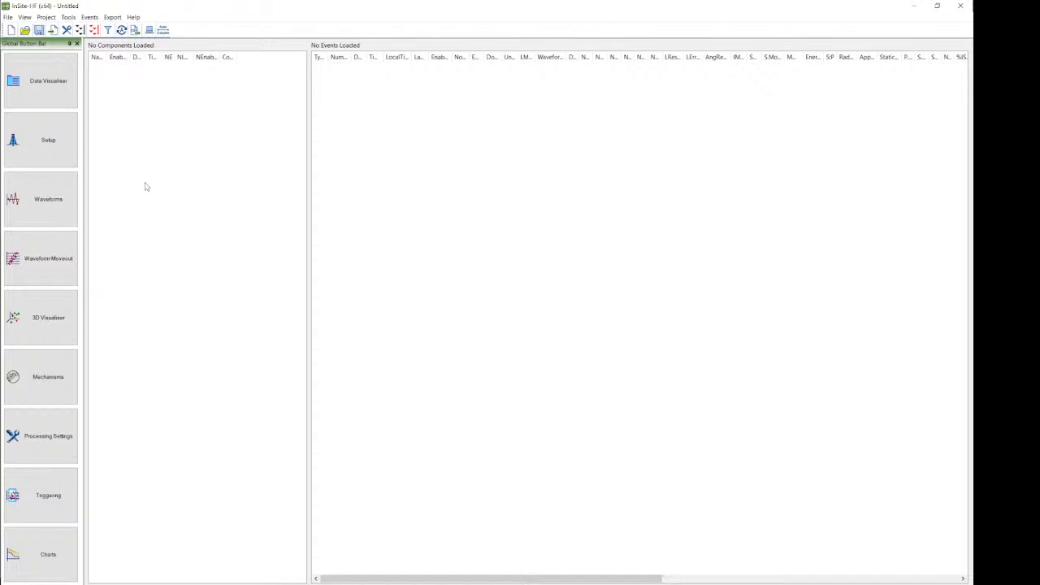
Open the project file Webinar demo data.pcf from the Tutorial 2 folder
left_click(8, 17)
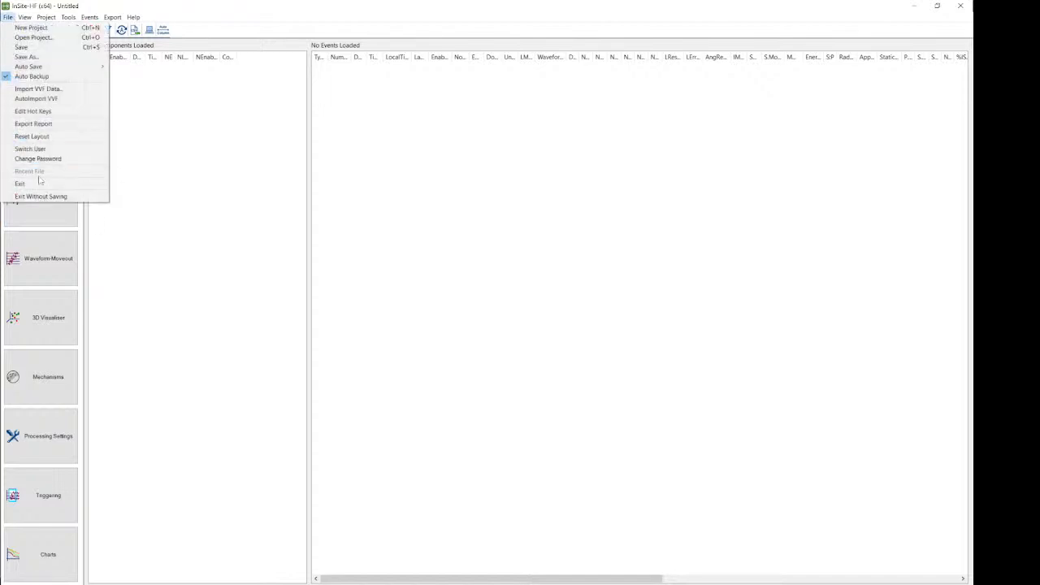
left_click(37, 38)
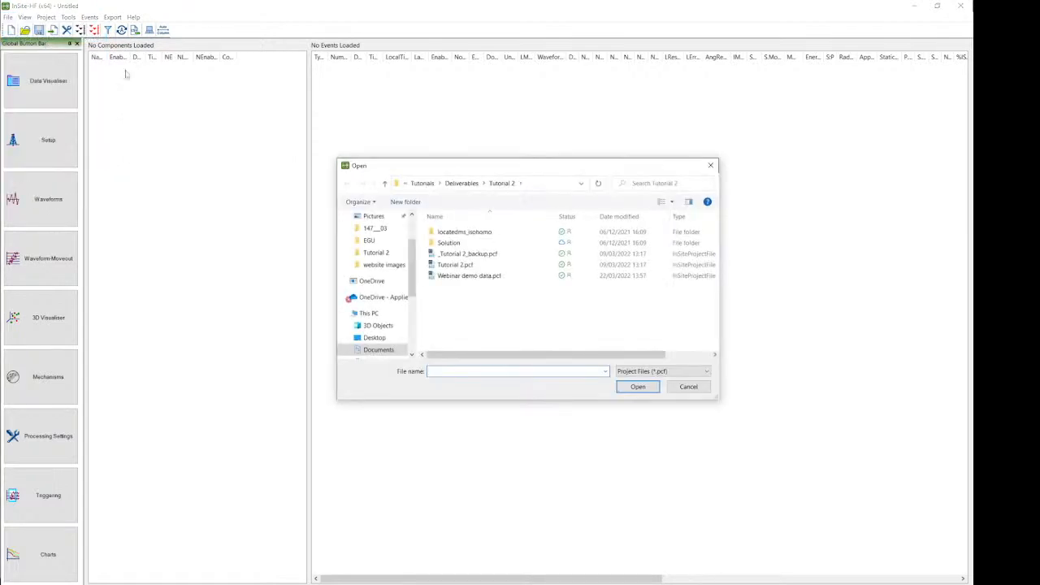
left_click(467, 276)
left_click(639, 387)
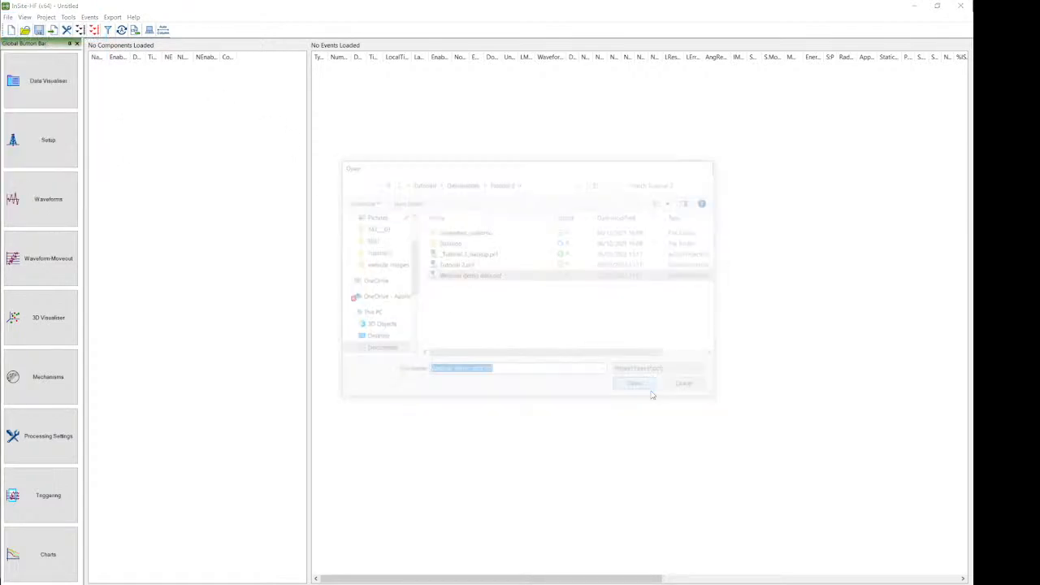
left_click(488, 322)
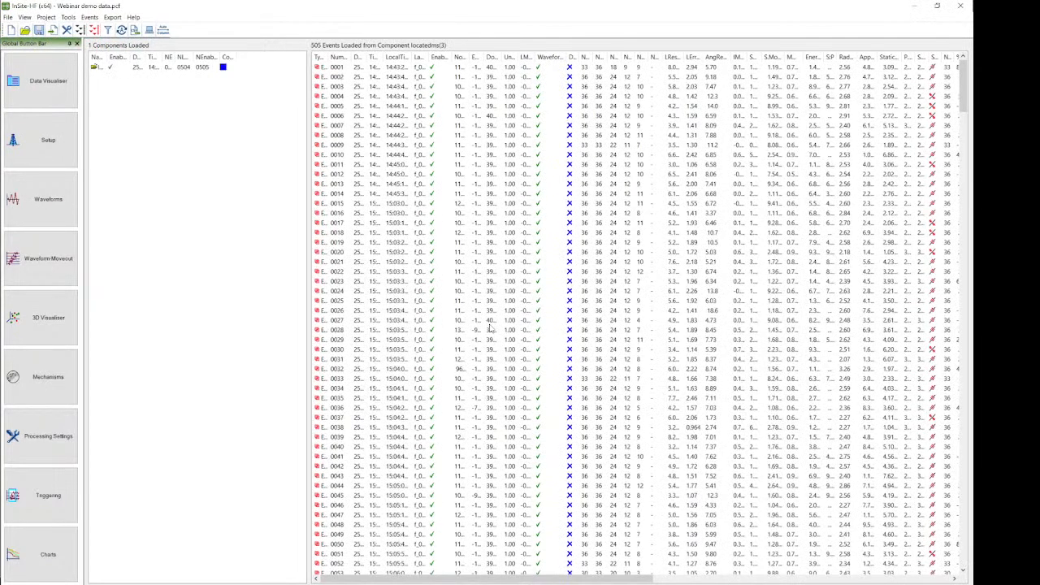
Display the project's events in the 3D Visualiser and delete the translucent grey box overlapping the event cloud
left_click(48, 317)
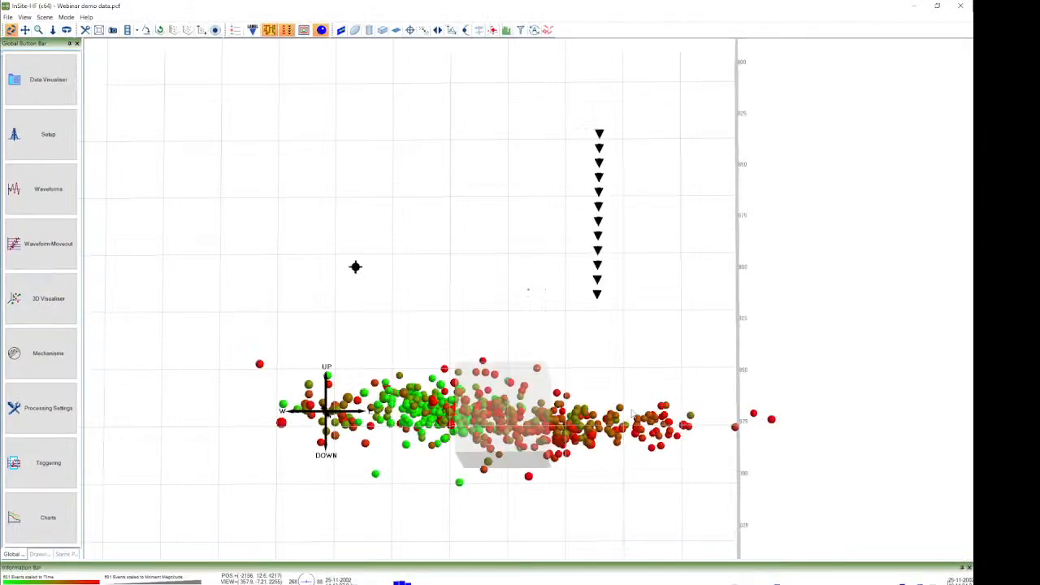
left_click_drag(634, 412, 615, 420)
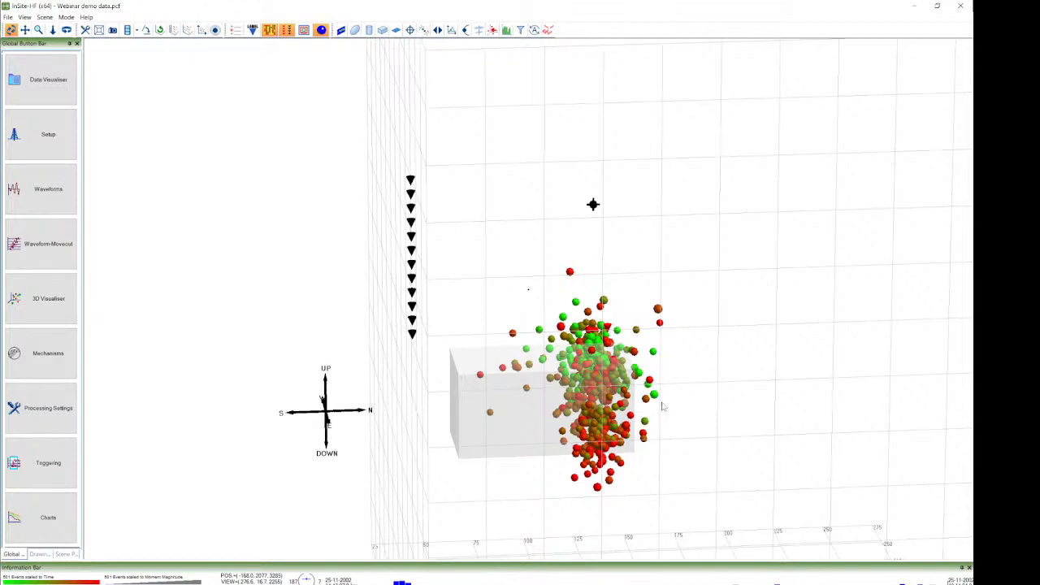
mouse_move(638, 383)
left_mouse_down()
mouse_move(755, 335)
mouse_move(646, 388)
left_mouse_up()
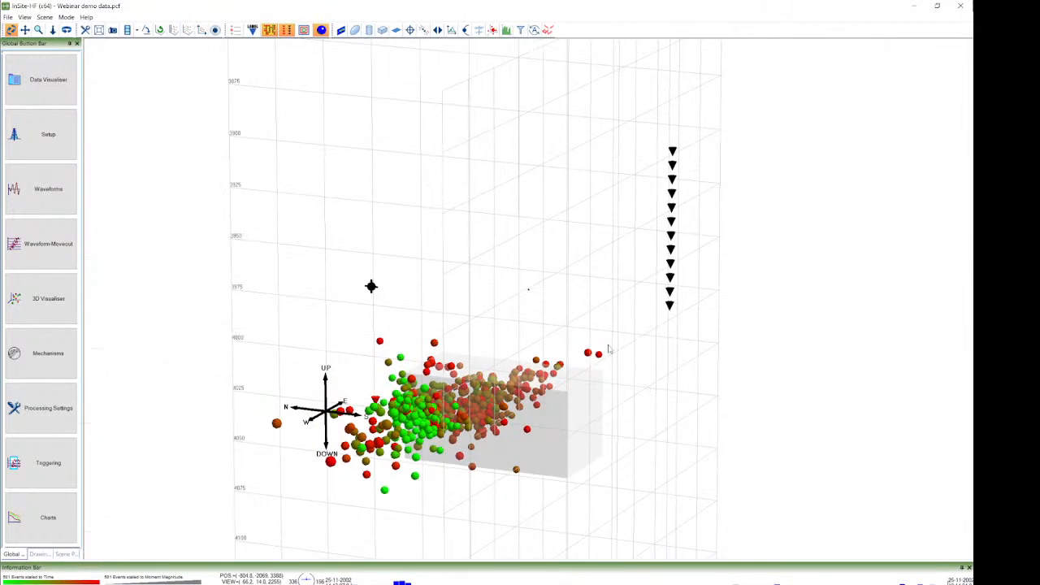
left_click_drag(612, 349, 617, 434)
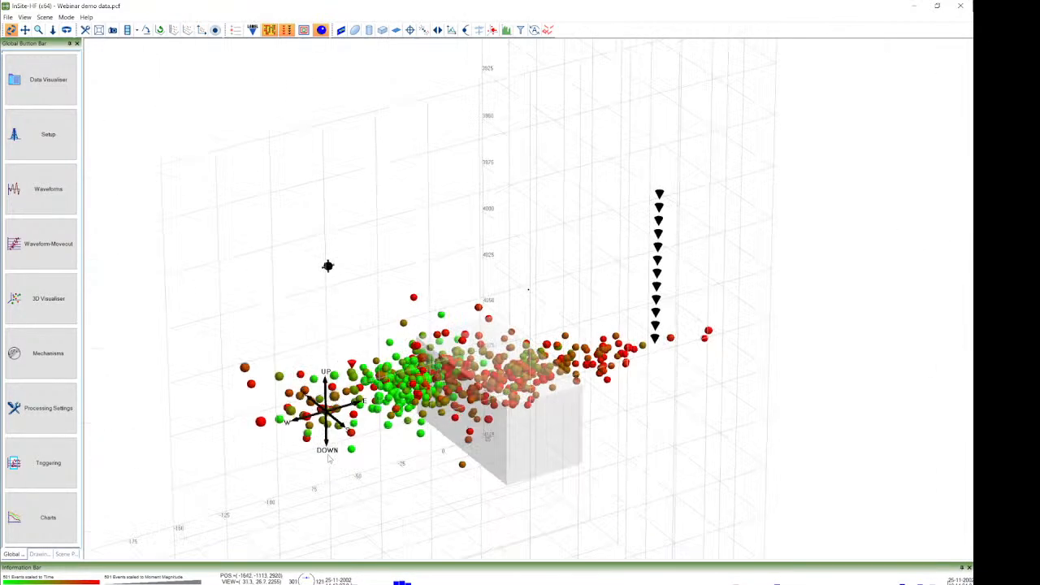
right_click(559, 444)
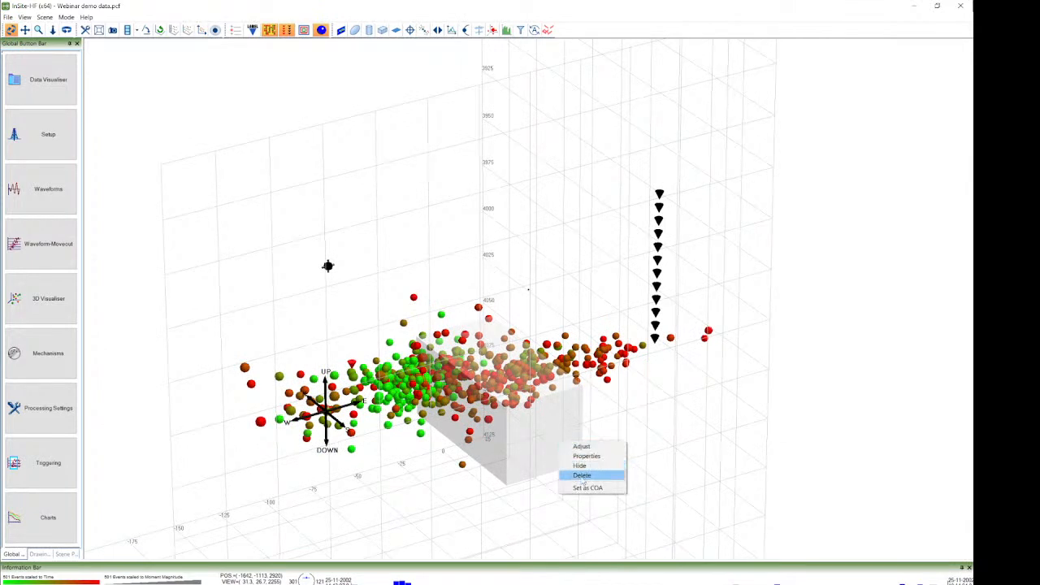
left_click(582, 475)
Turn on the grid search box display in the scene's 3D grid properties
left_click_drag(582, 466, 520, 440)
scroll(579, 351, "down", 4)
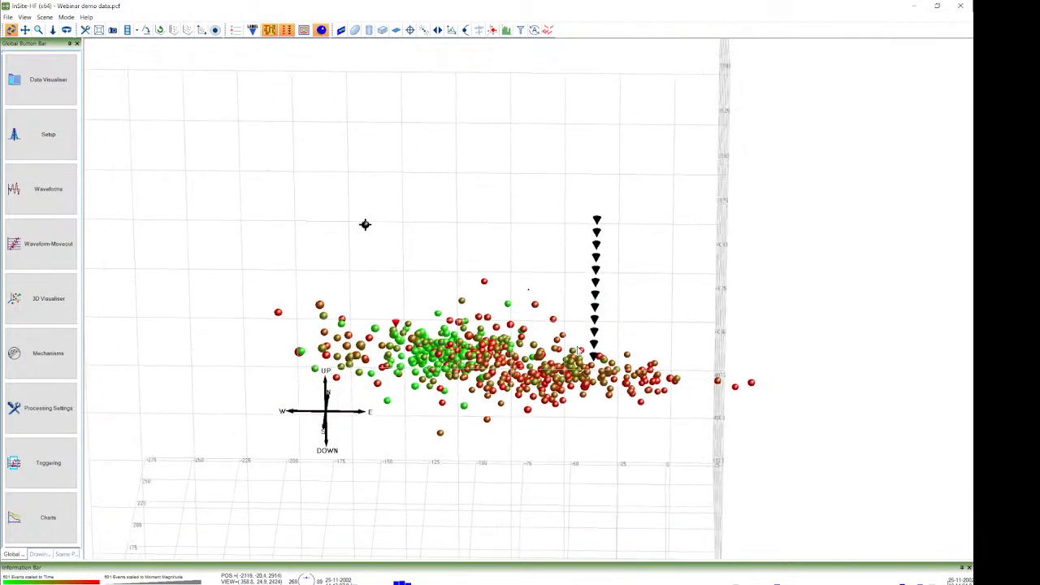
scroll(383, 232, "down", 1)
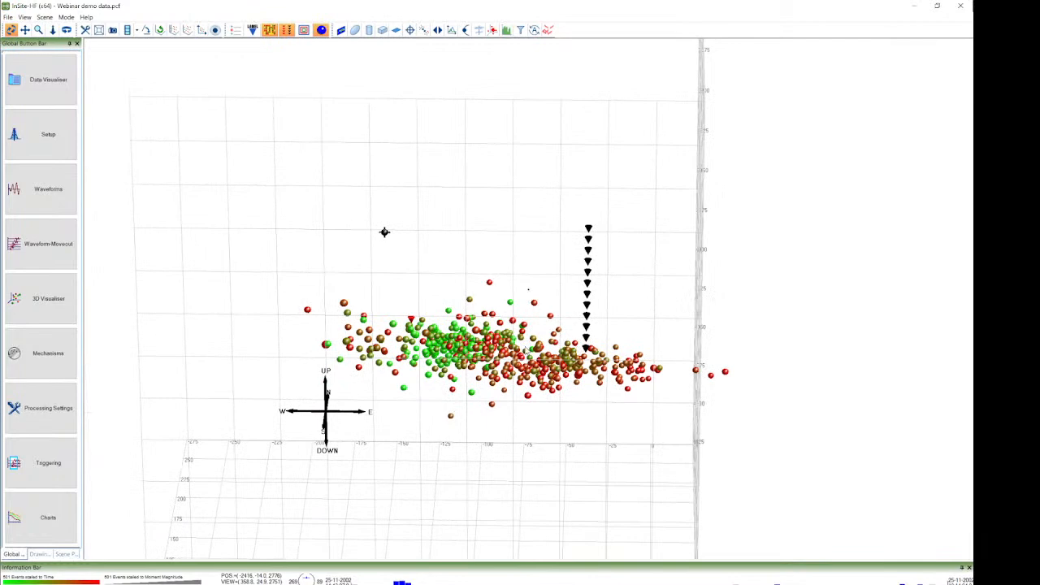
left_click_drag(513, 352, 584, 321)
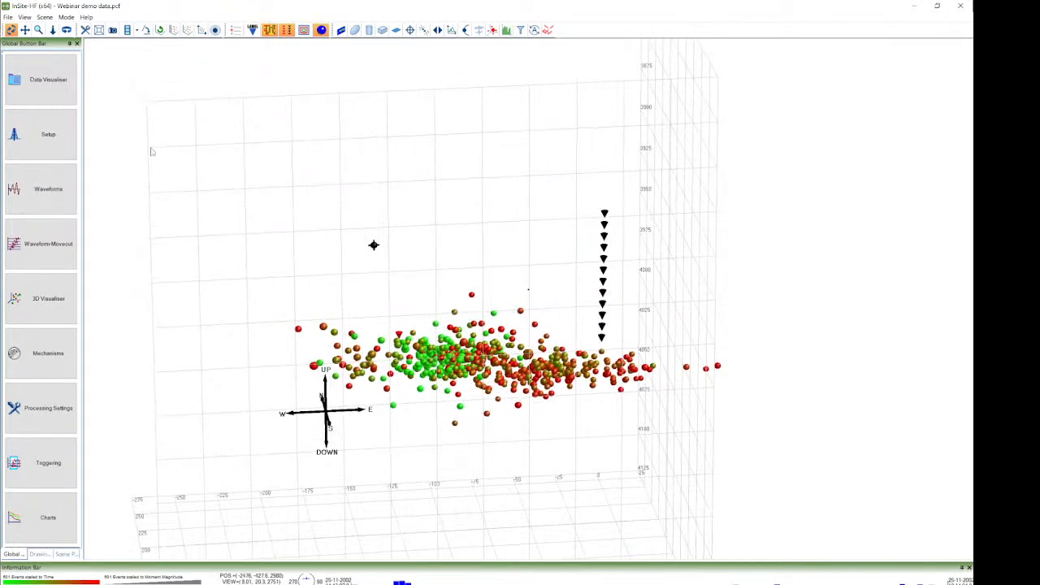
left_click_drag(370, 243, 409, 255)
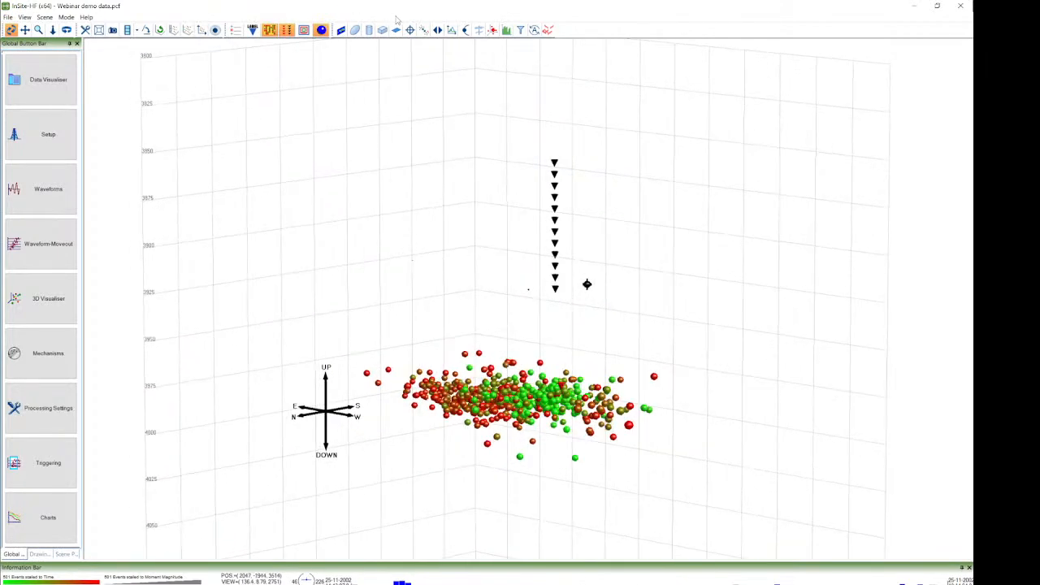
left_click(86, 29)
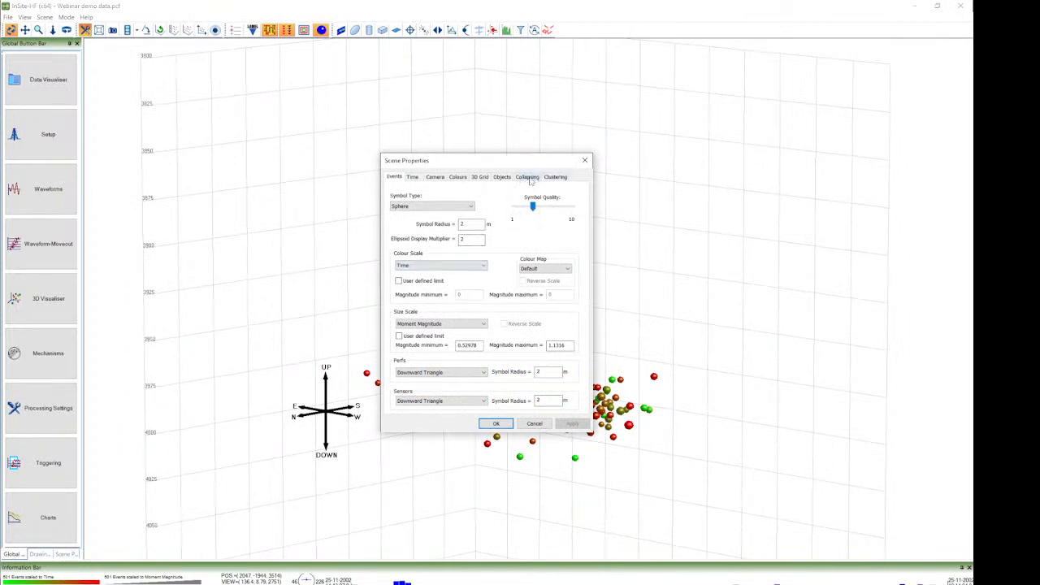
left_click(480, 177)
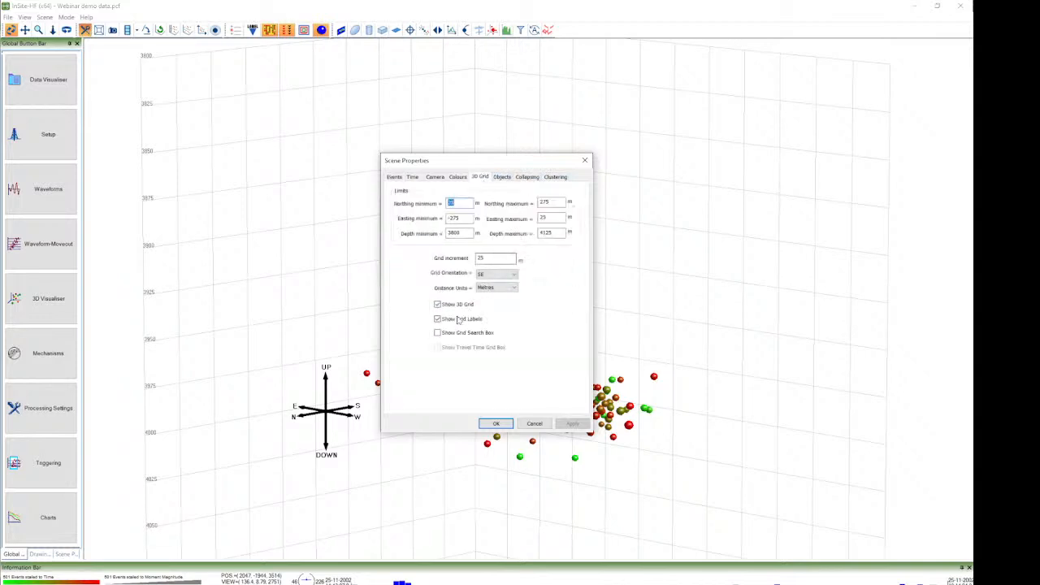
left_click(438, 333)
left_click(496, 426)
Examine the event cloud against the sensor array and grid search box from several side, end-on and elevated angles
left_click_drag(586, 235, 566, 318)
scroll(580, 253, "down", 2)
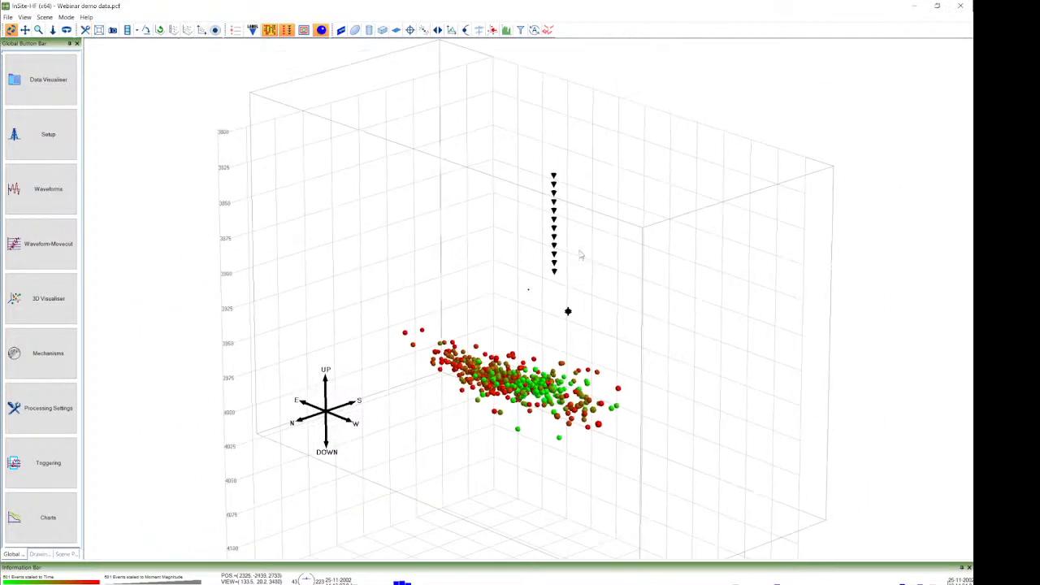
scroll(579, 253, "down", 4)
left_click_drag(586, 392, 530, 321)
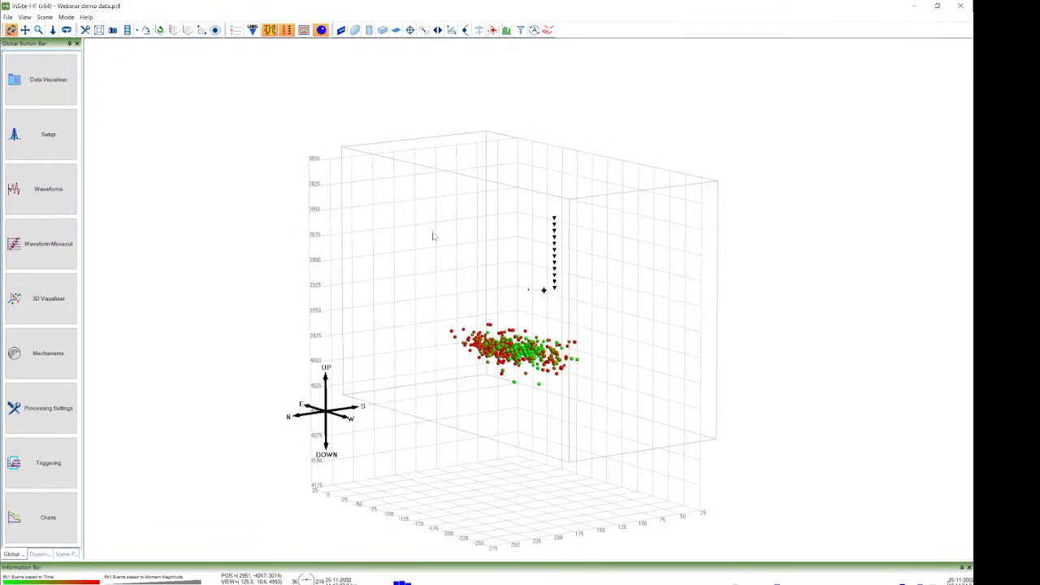
left_click_drag(651, 342, 353, 366)
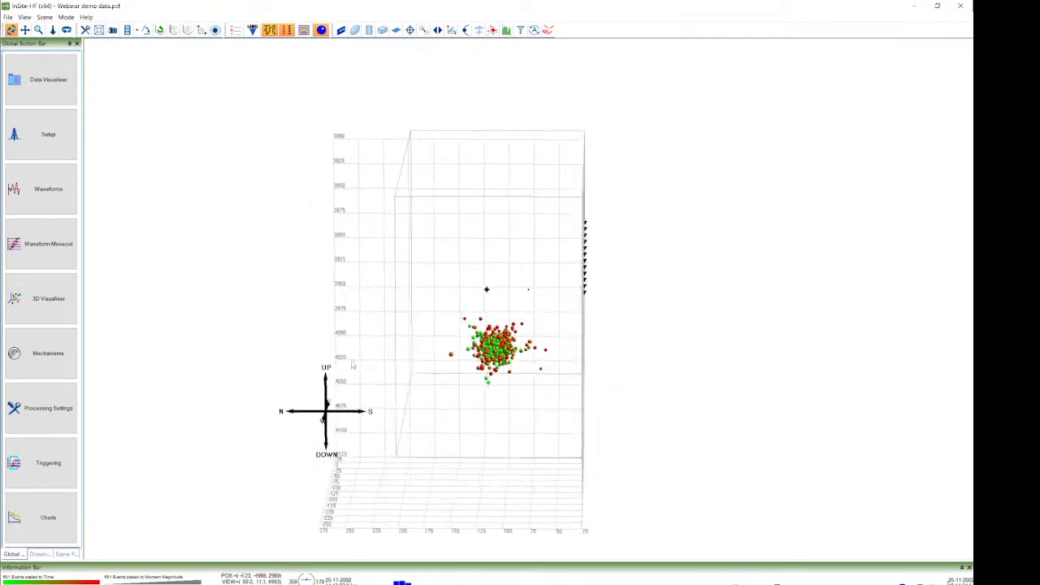
left_click_drag(615, 430, 569, 265)
left_click_drag(465, 274, 680, 315)
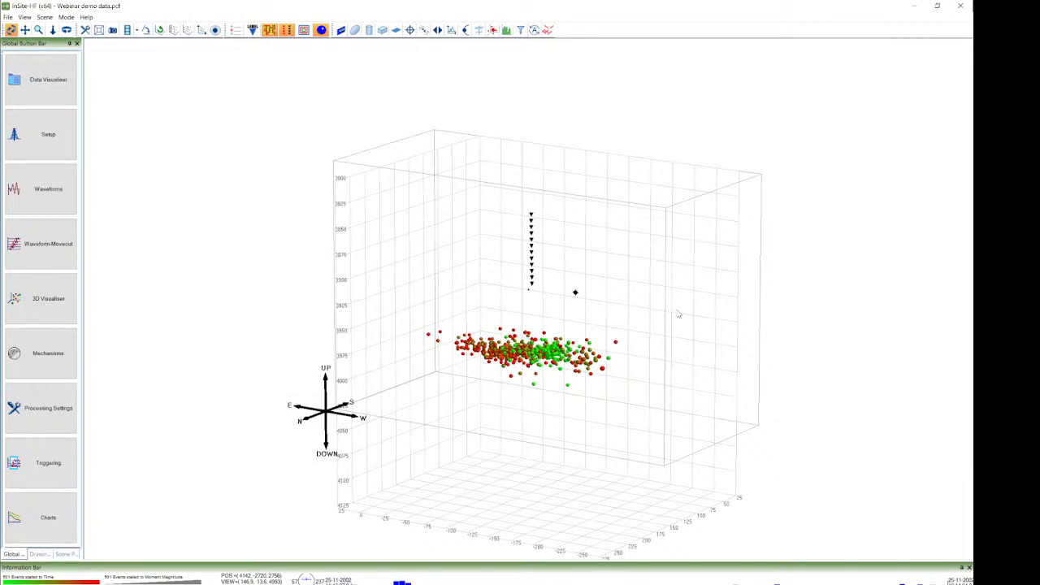
left_click_drag(772, 365, 614, 439)
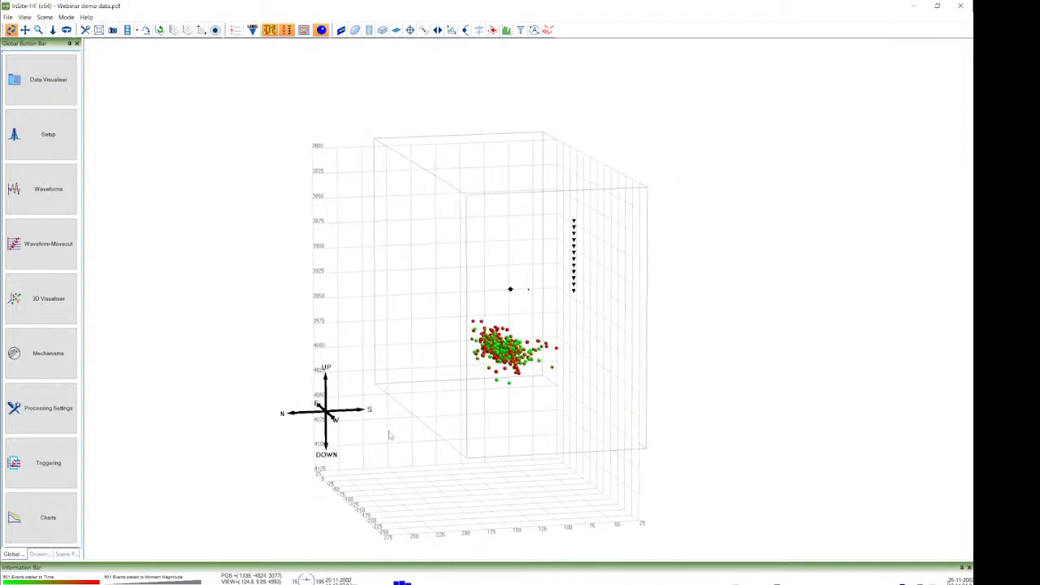
left_click_drag(512, 415, 598, 457)
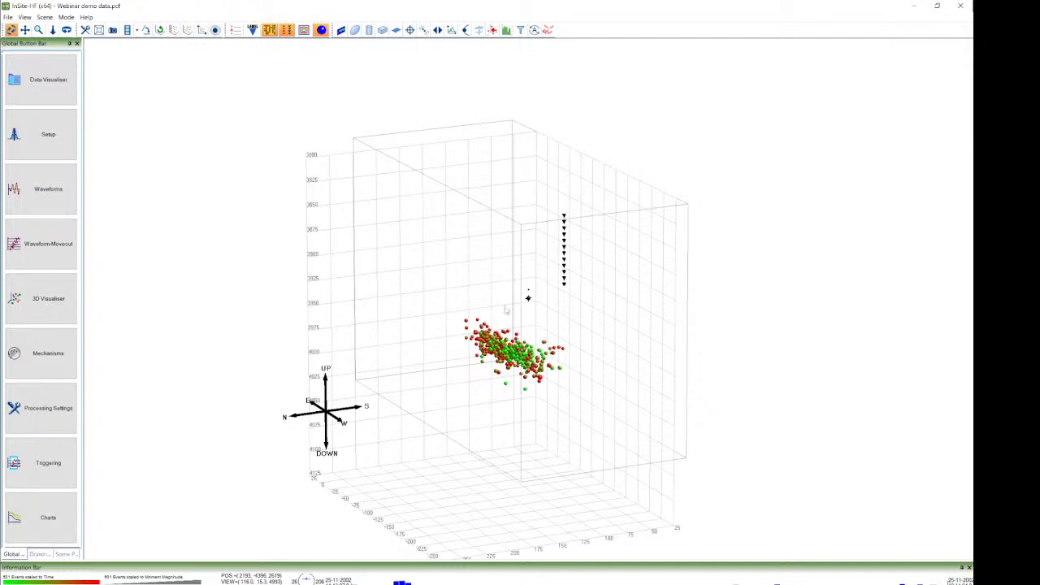
left_click_drag(506, 309, 480, 414)
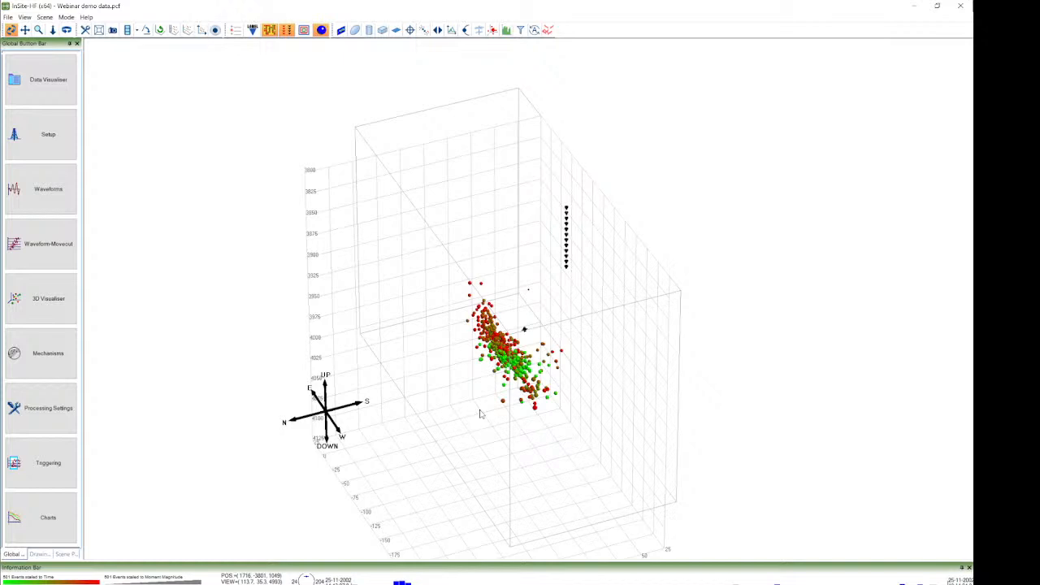
left_click_drag(481, 415, 586, 359)
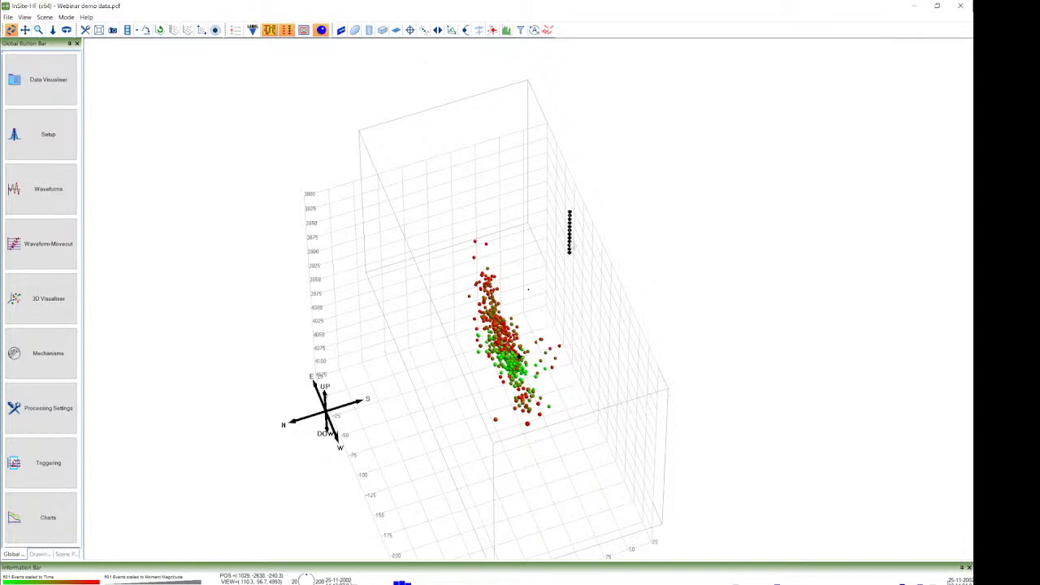
left_click_drag(573, 244, 536, 273)
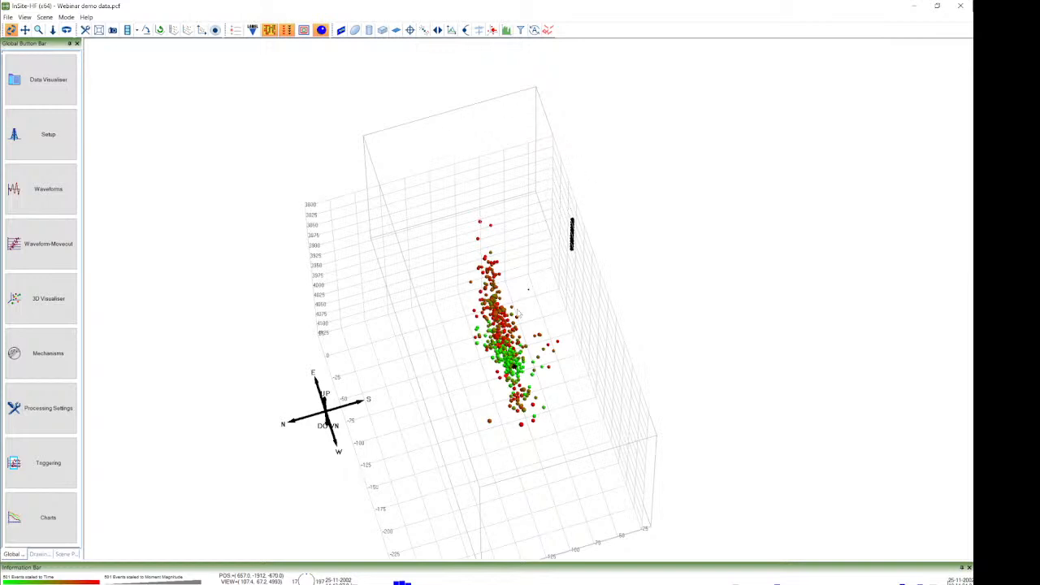
Insert a cuboid over the event cloud and set its azimuth to 37 degrees
left_click_drag(489, 418, 599, 314)
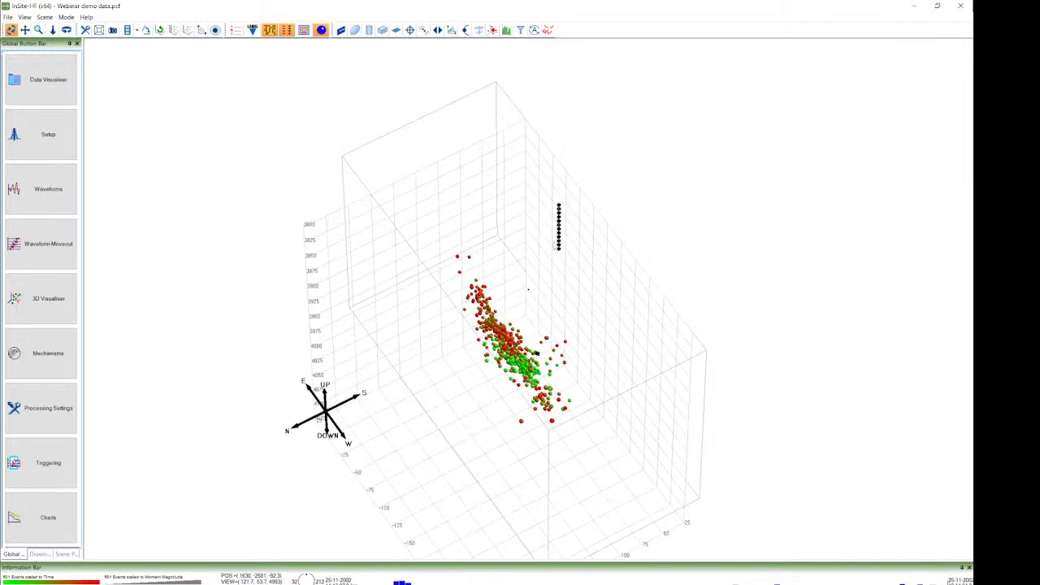
left_click(382, 30)
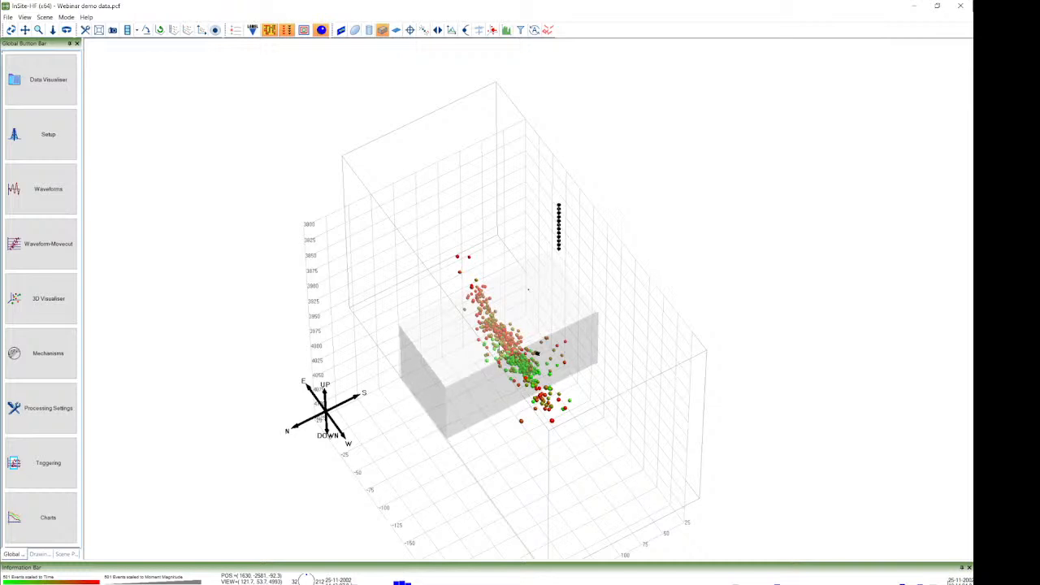
left_click(492, 353)
right_click(451, 366)
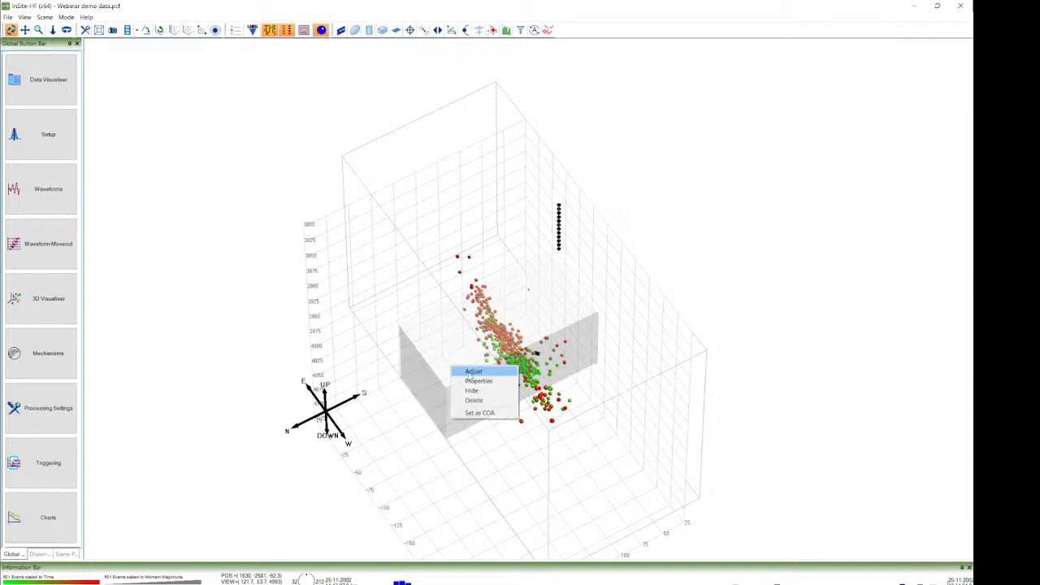
left_click(463, 371)
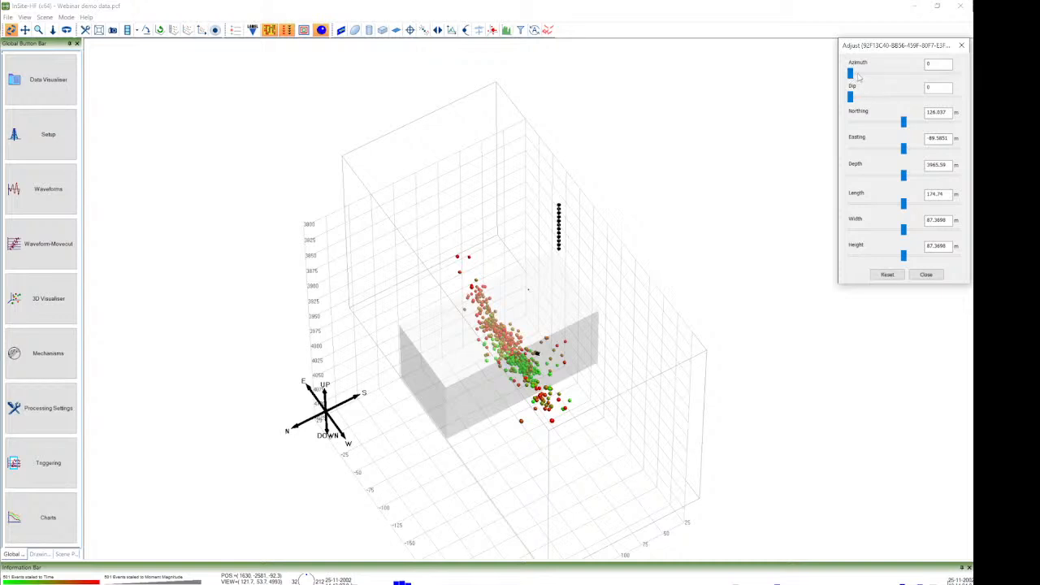
left_click_drag(851, 74, 864, 76)
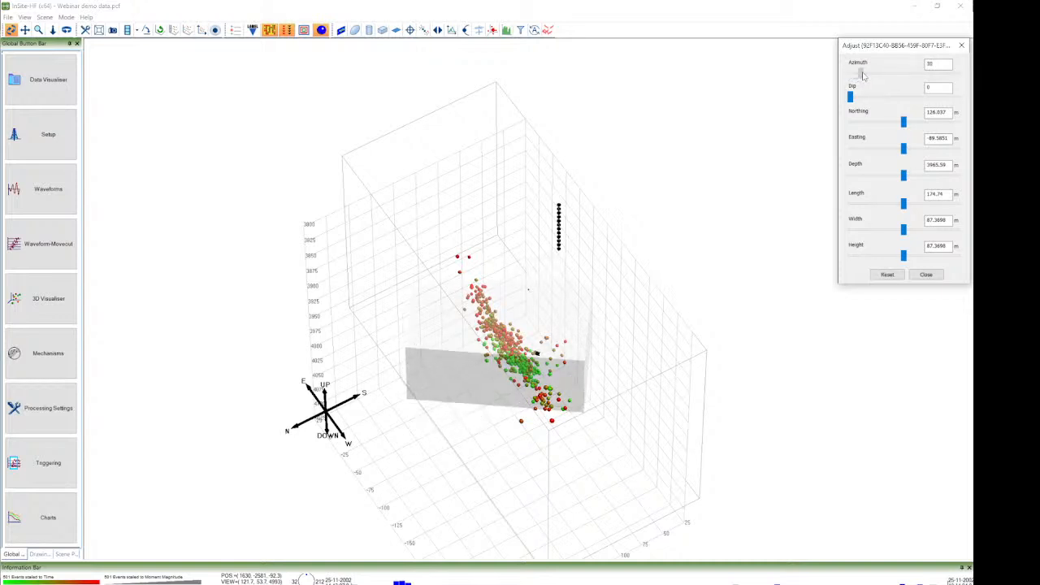
left_click_drag(701, 299, 658, 312)
left_click_drag(581, 360, 615, 323)
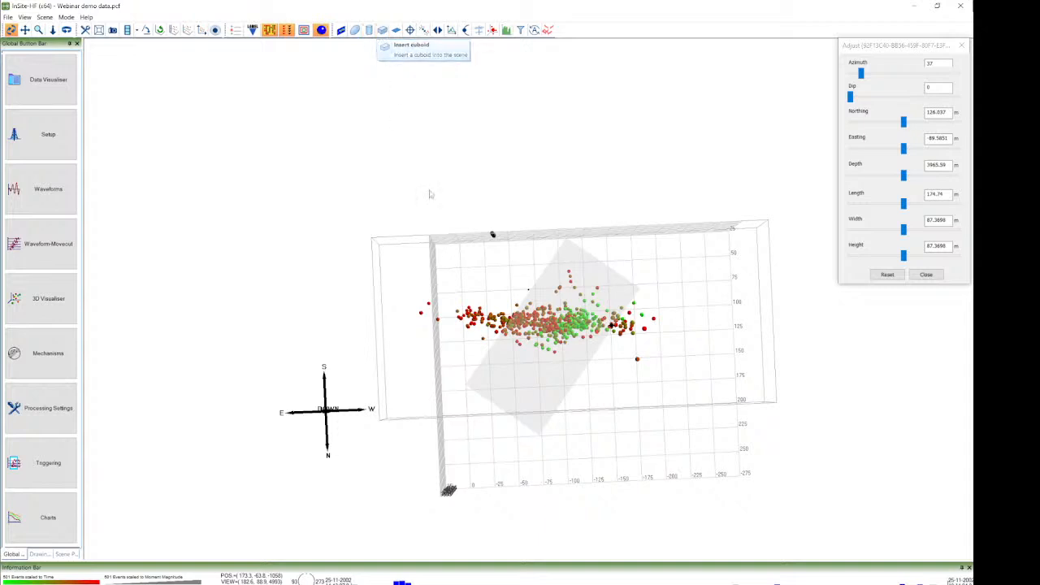
left_click_drag(469, 390, 456, 279)
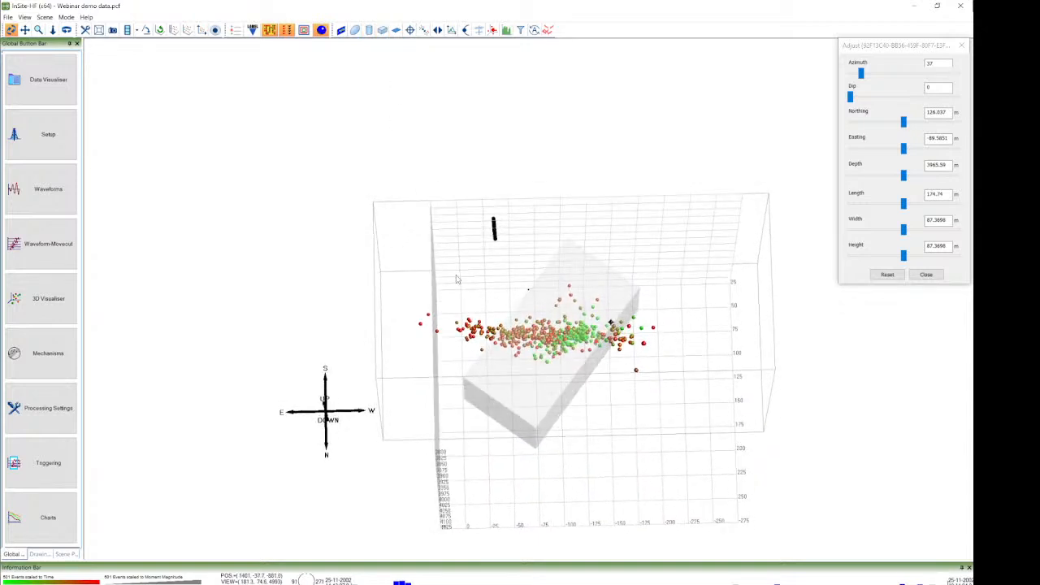
In the locator's collapsing grid search settings, restrict the grid points to those inside the cuboid, without inversion
left_click(62, 410)
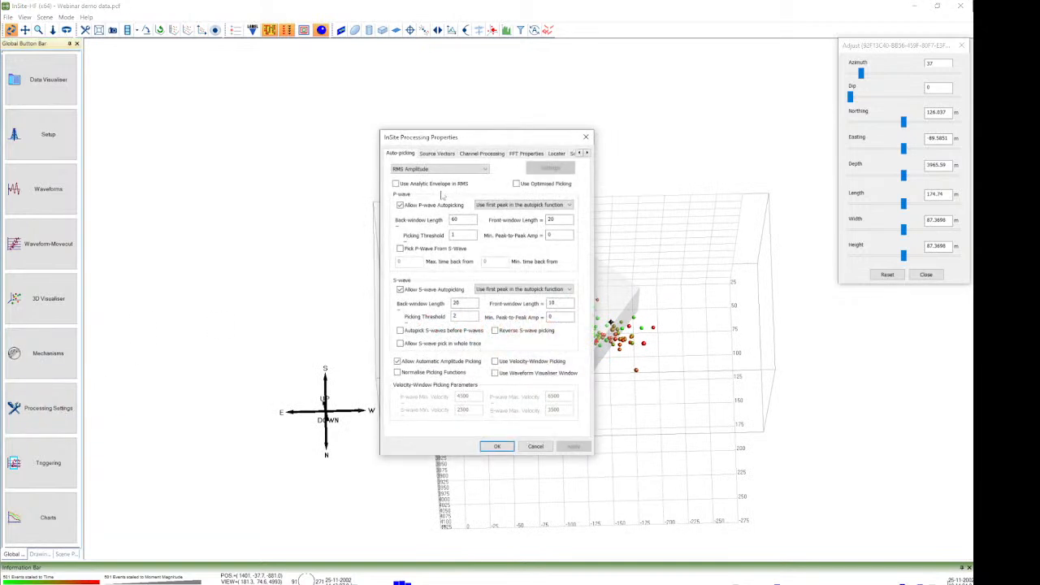
left_click(557, 154)
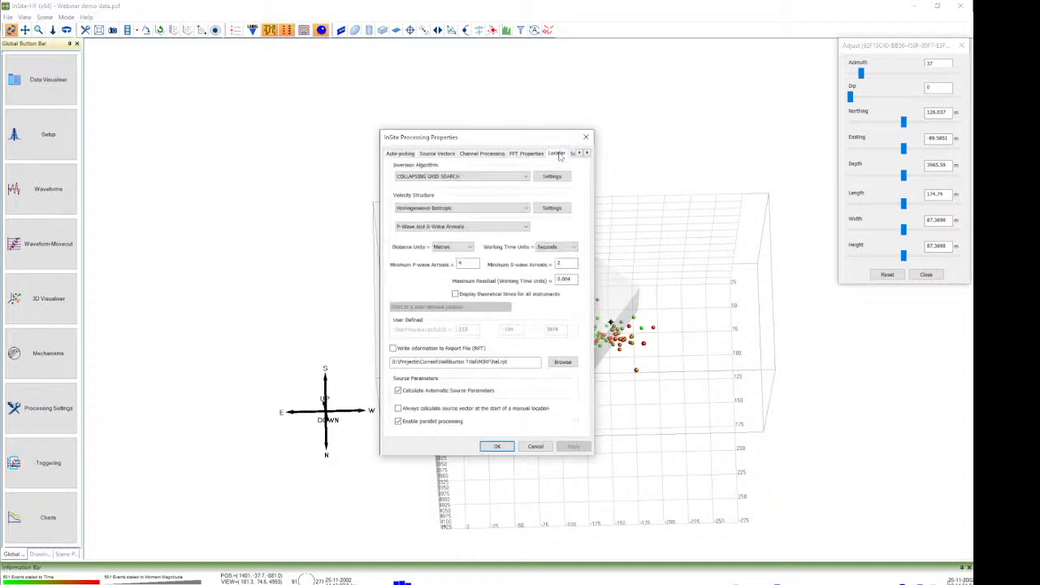
left_click(562, 181)
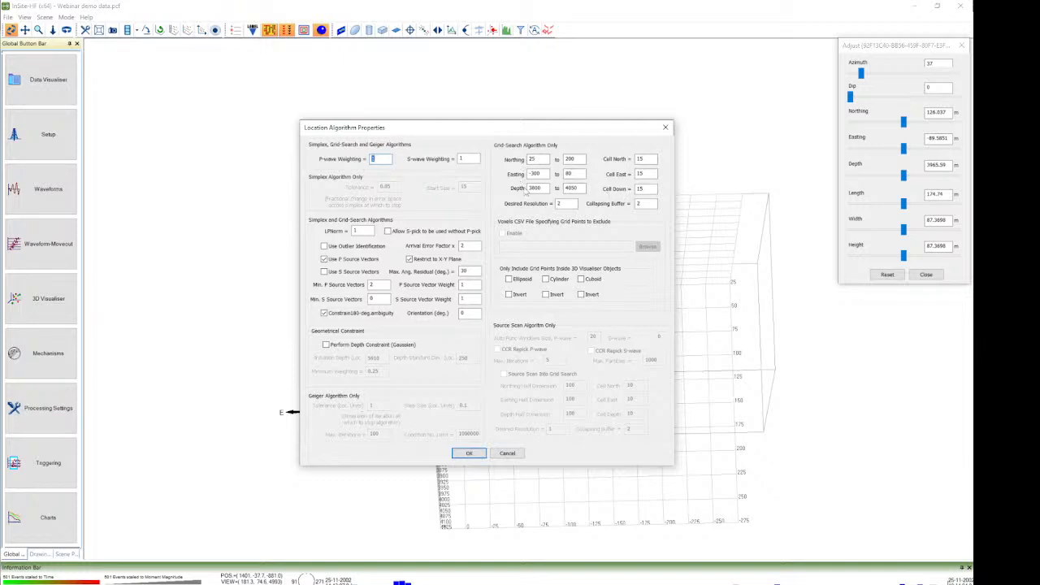
left_click(582, 280)
left_click(581, 296)
left_click(582, 296)
left_click(467, 454)
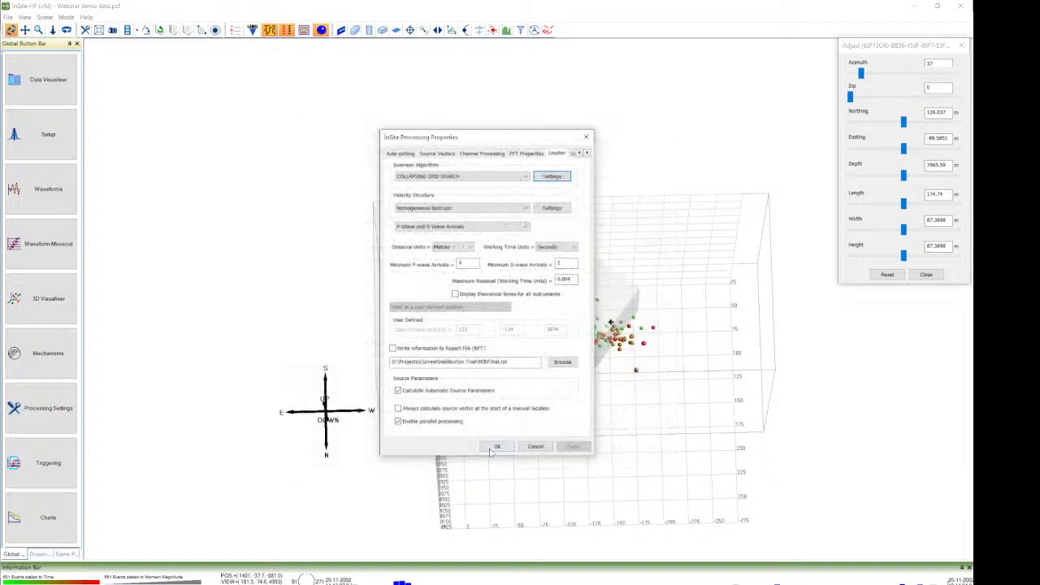
left_click(497, 447)
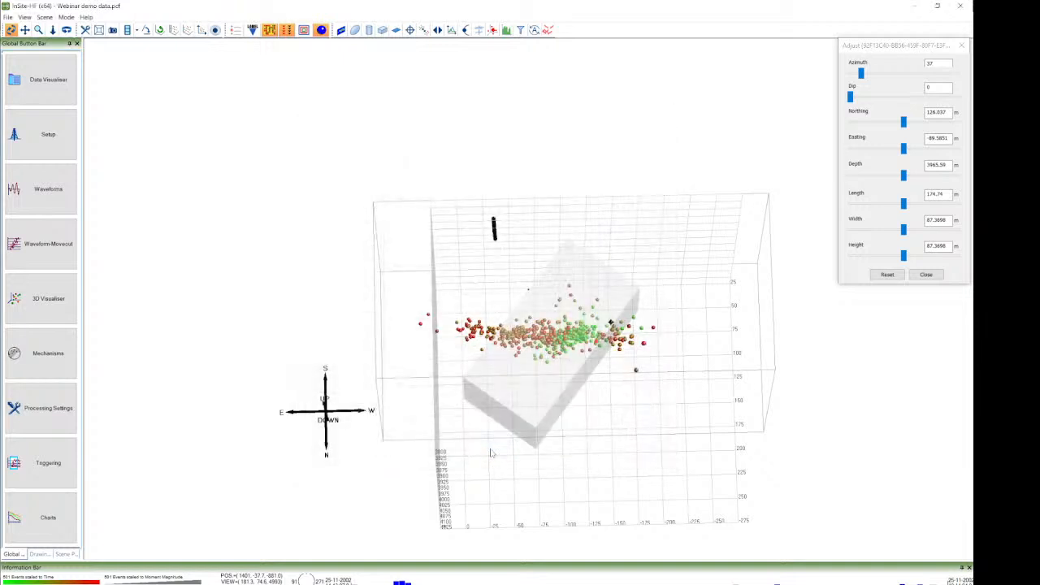
Run auto-processing on the events with Locate Event as the chosen process
left_click(533, 30)
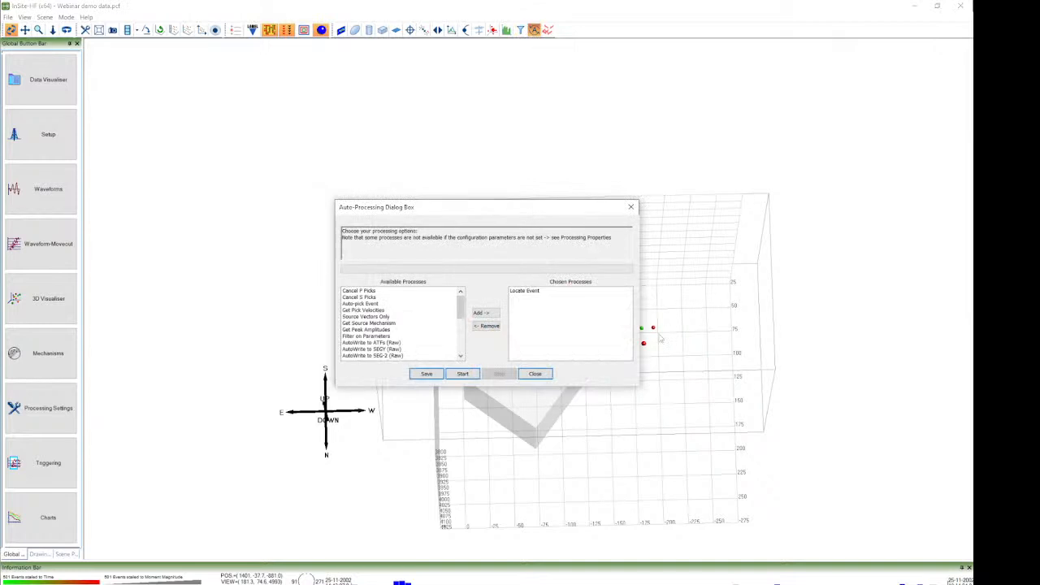
left_click(465, 374)
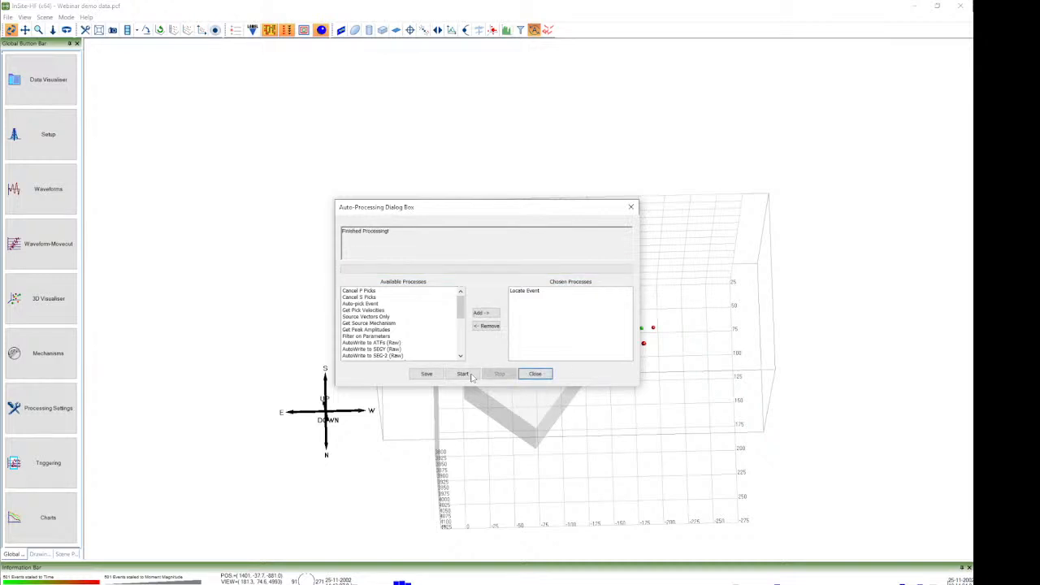
left_click(526, 375)
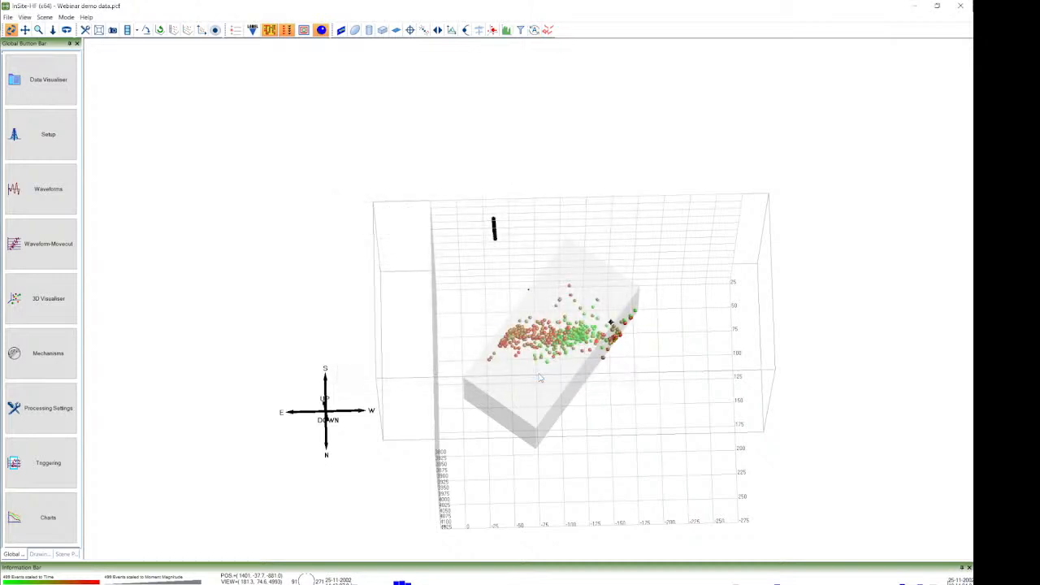
Examine the relocated events against the cuboid's boundaries from overhead, side and elevated angles
left_click_drag(671, 353, 597, 381)
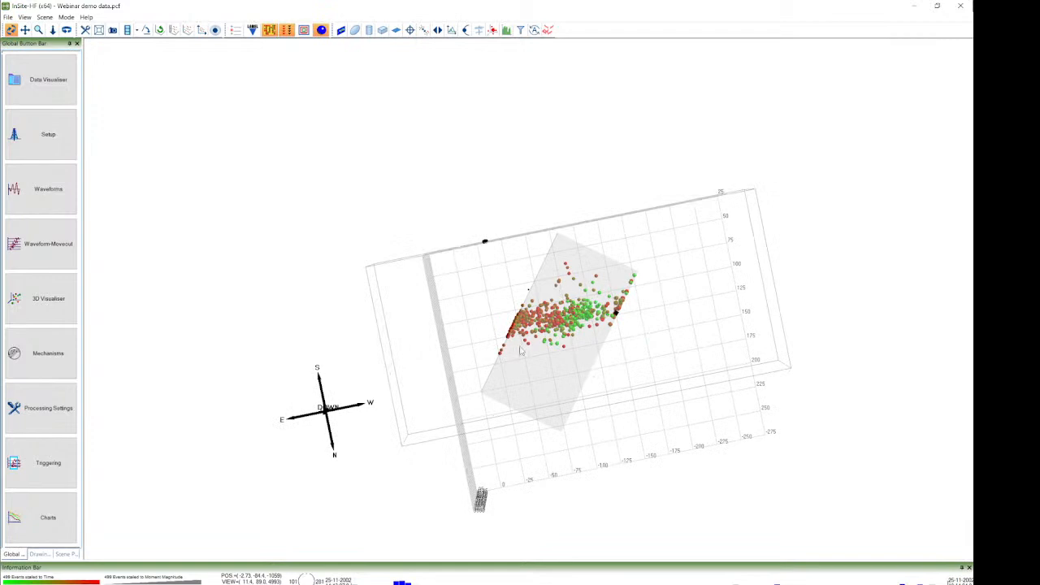
left_click_drag(651, 413, 588, 338)
left_click_drag(582, 404, 671, 336)
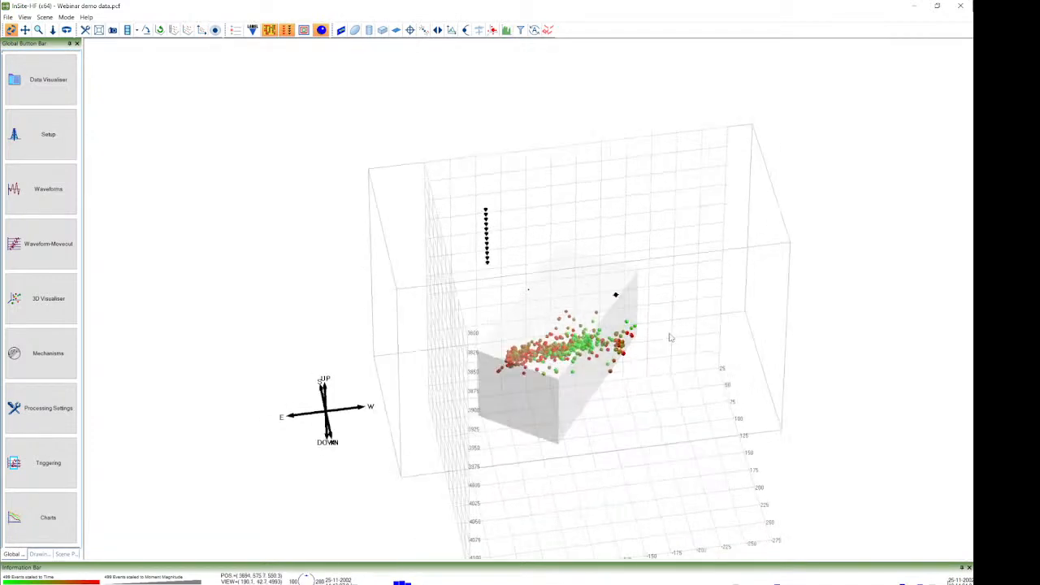
left_click_drag(617, 398, 679, 314)
left_click_drag(572, 351, 603, 349)
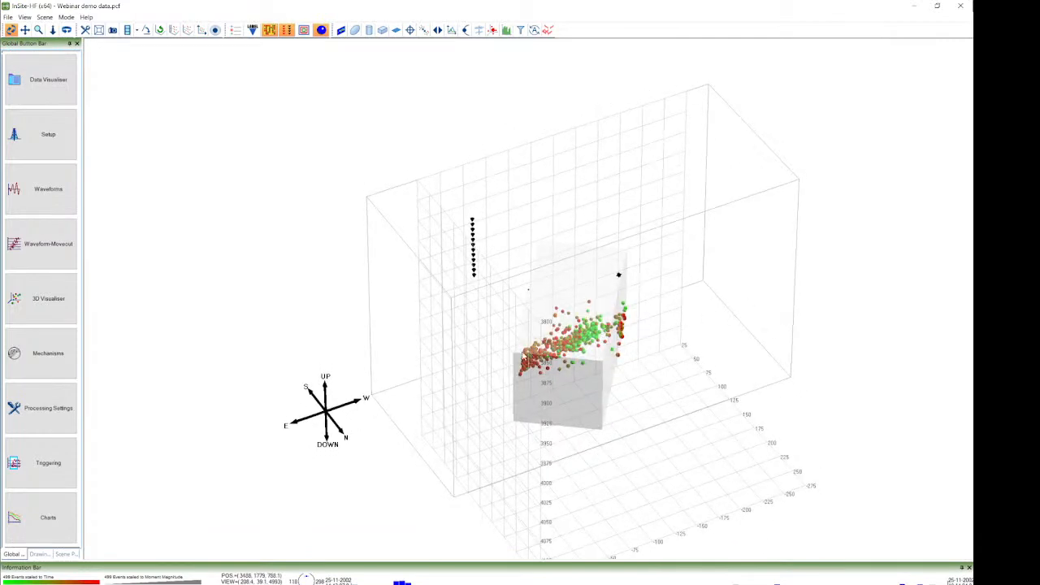
left_click_drag(655, 255, 573, 371)
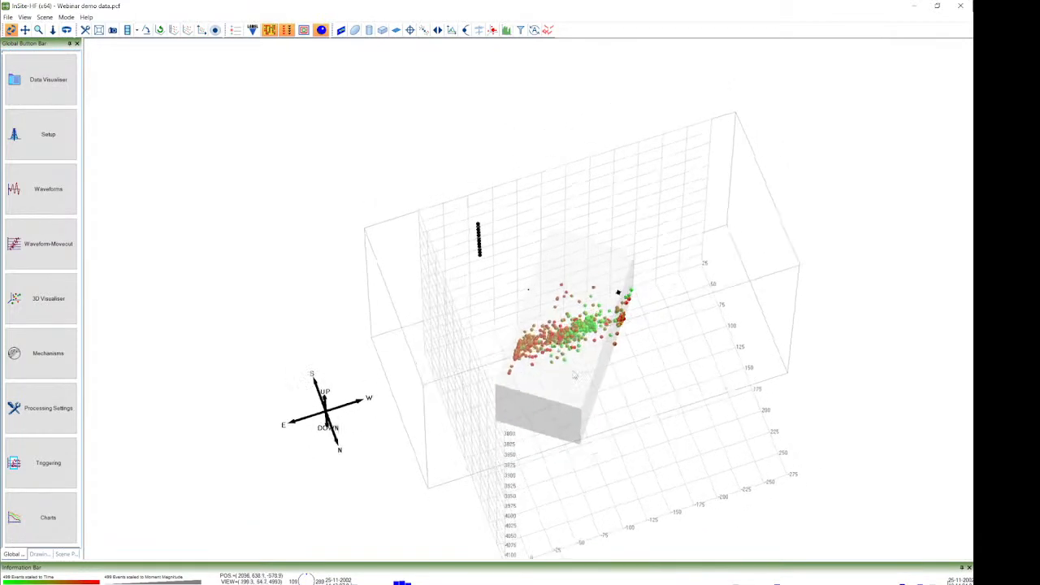
left_click_drag(676, 277, 614, 386)
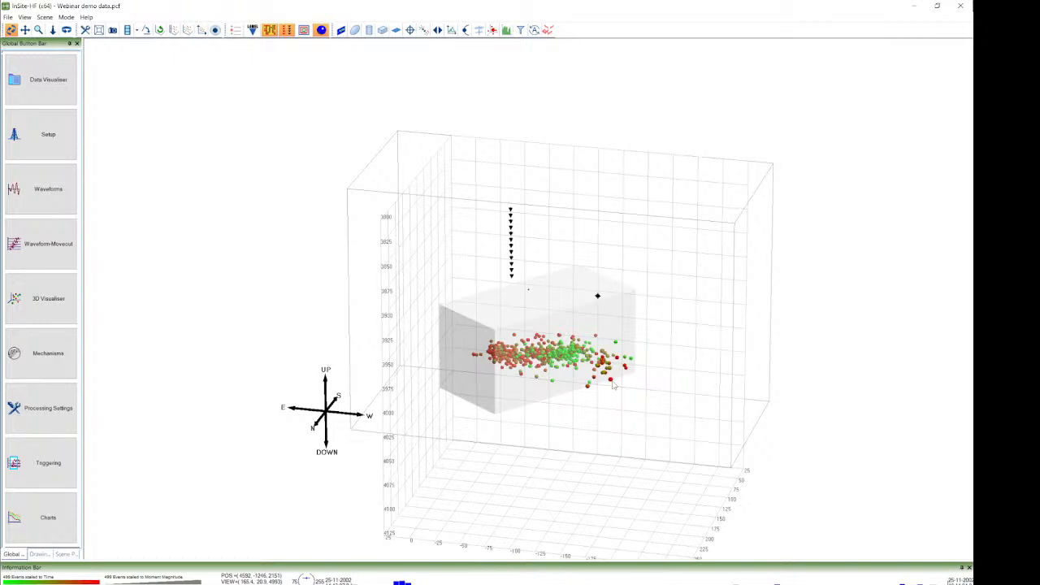
left_click_drag(552, 322, 658, 404)
left_click_drag(422, 357, 562, 368)
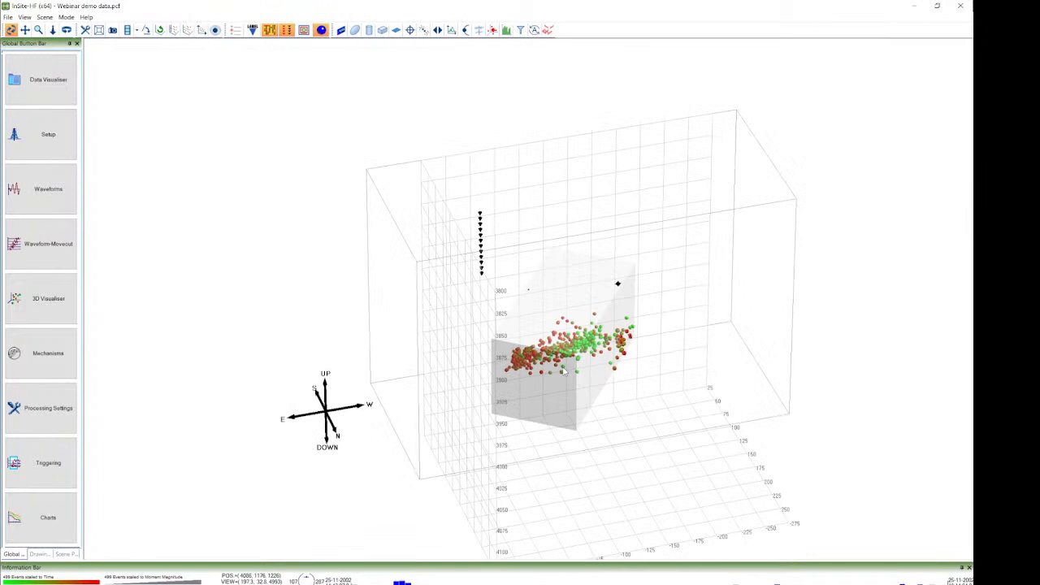
Review the grid search constraints in the locator's collapsing grid search settings
left_click(48, 408)
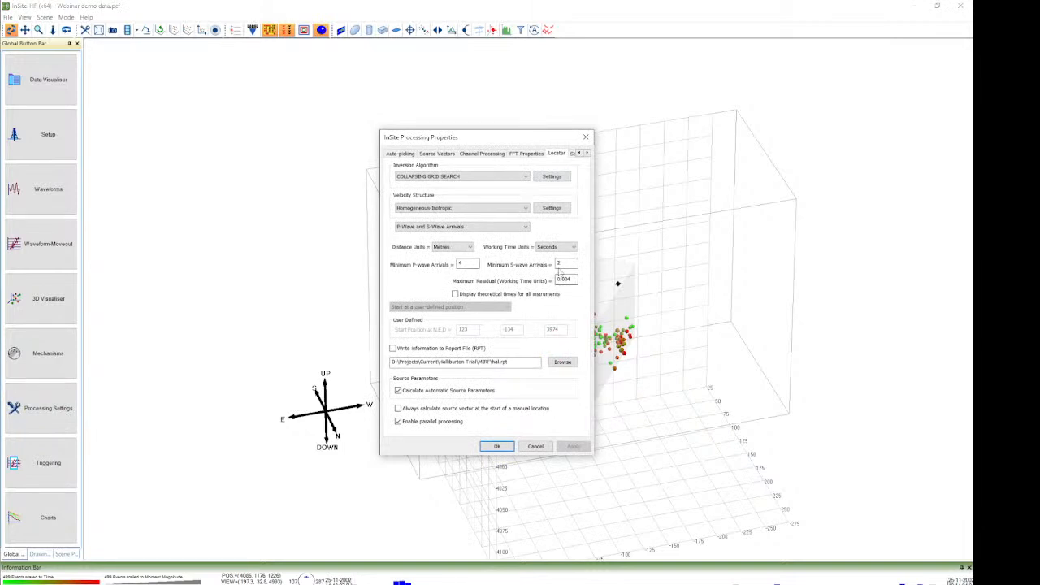
left_click(557, 179)
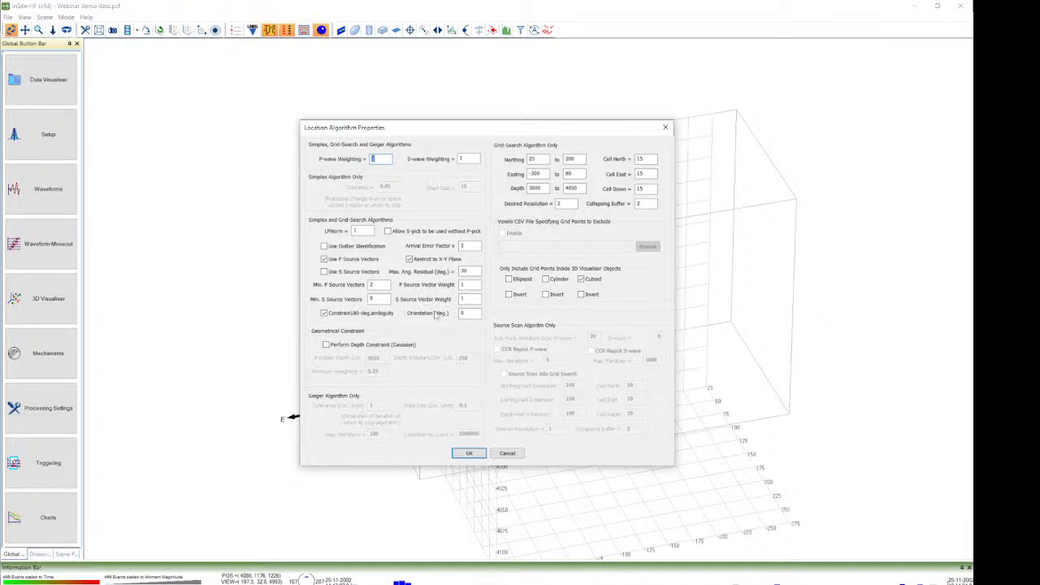
left_click(469, 452)
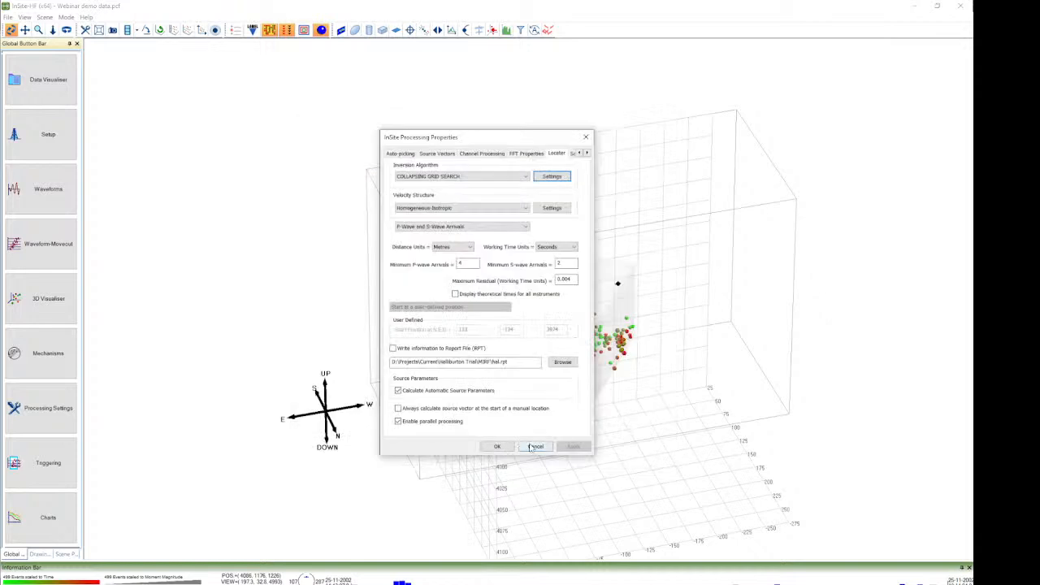
left_click(497, 447)
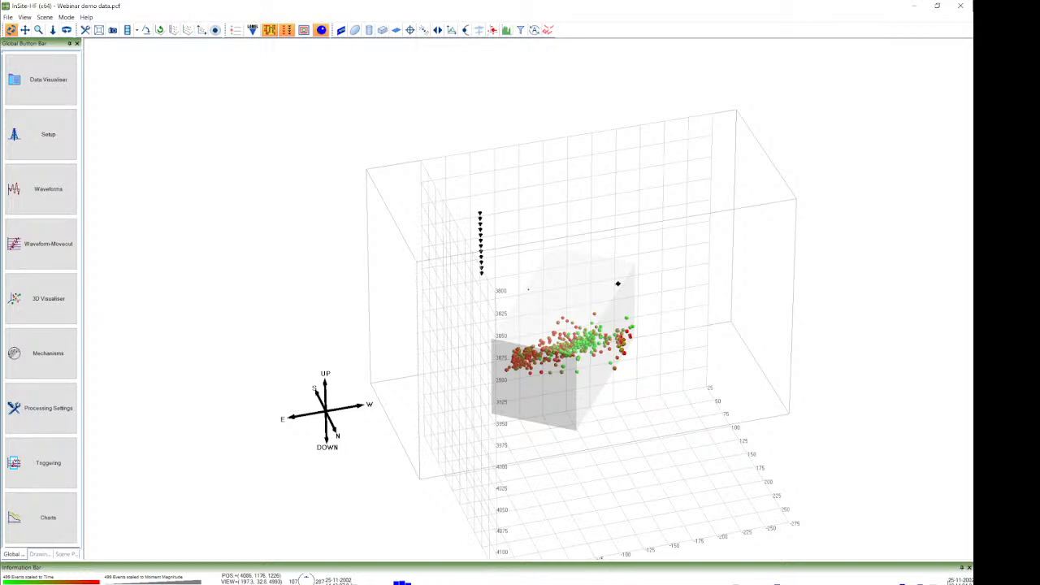
Switch to InSite webinar heading.pptx in PowerPoint, resume its slide show and advance to the closing contact slide
mouse_move(816, 584)
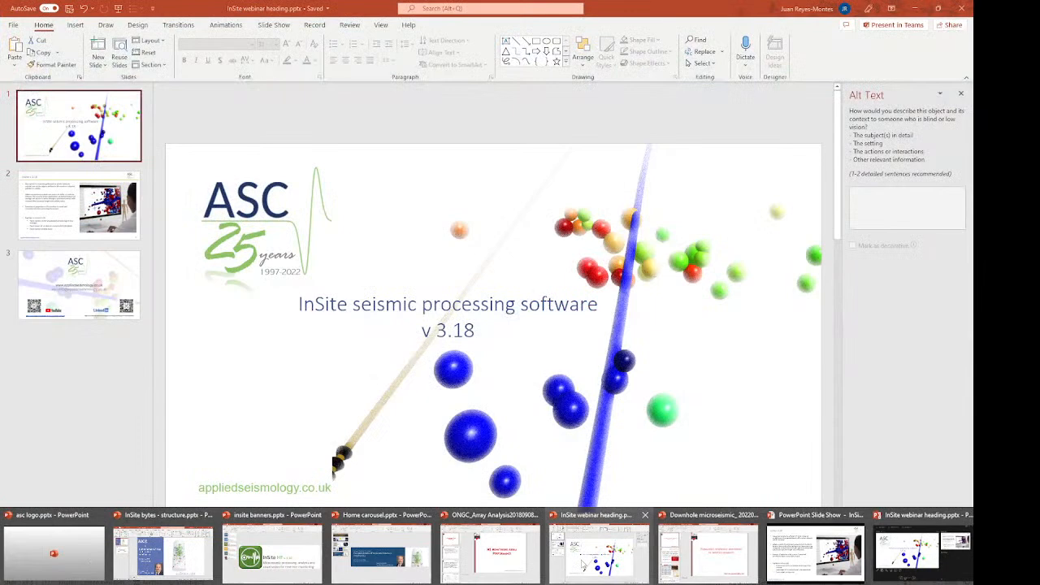
left_click(599, 553)
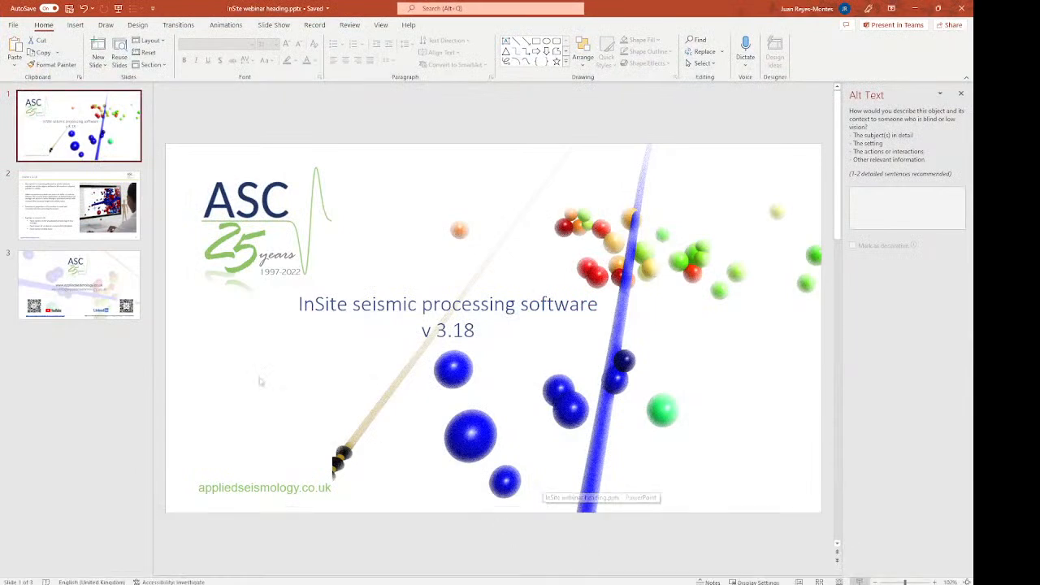
left_click(69, 288)
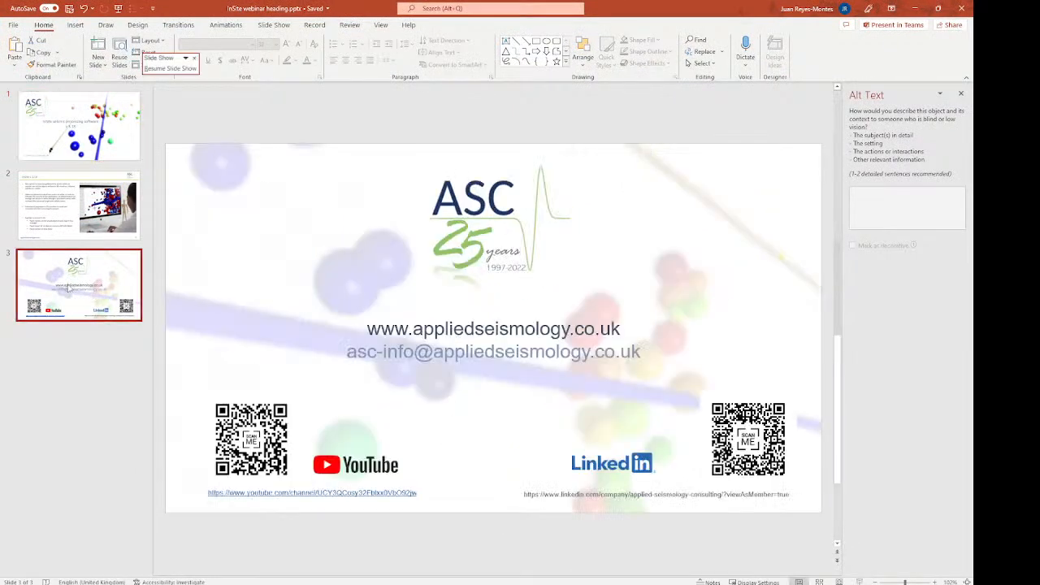
left_click(170, 68)
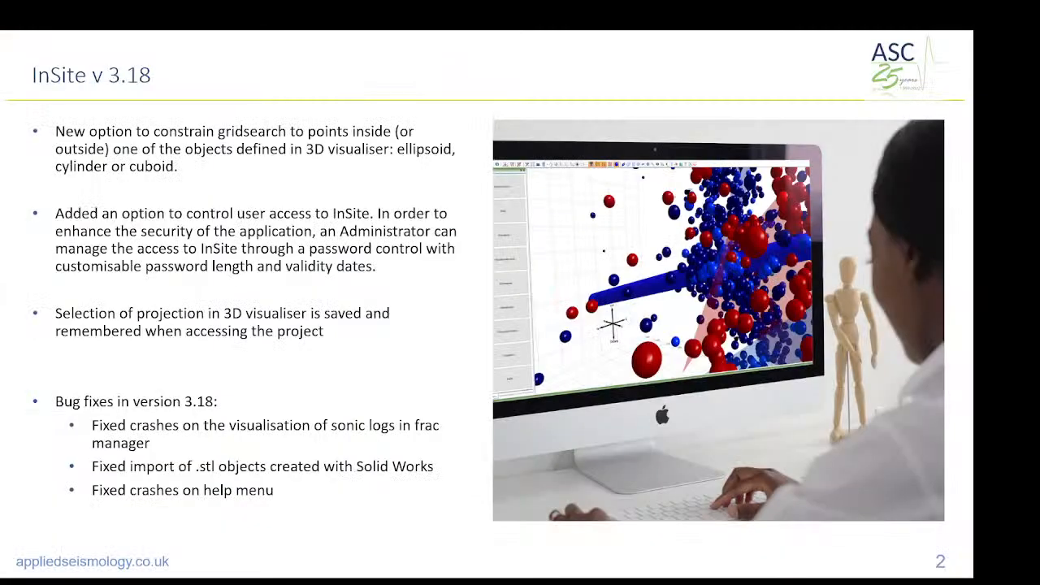
key("Right")
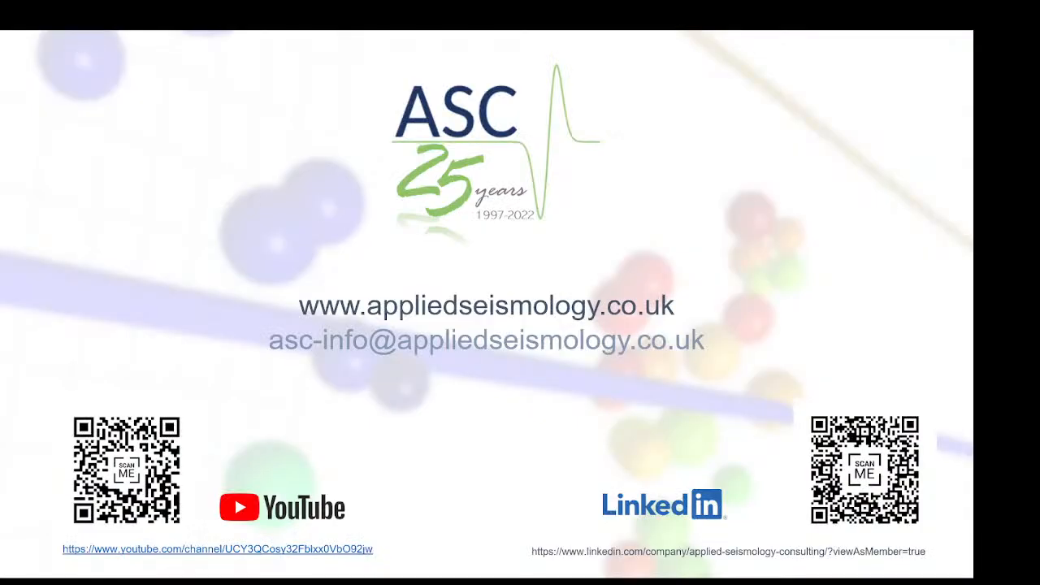